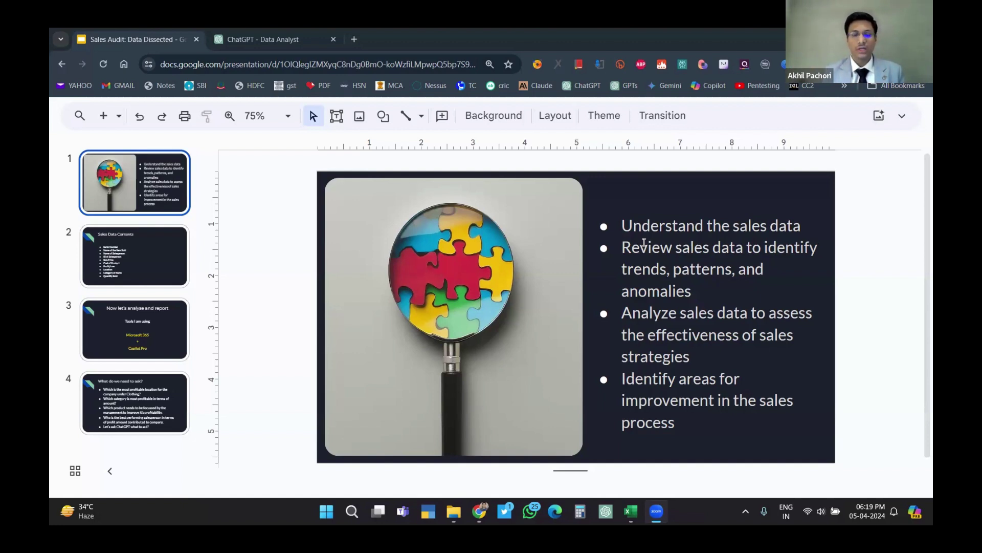
Show slide 2, 'Sales Data Contents', which lists the ten sales data fields
{"action": "left_click", "coordinate": [151, 235]}
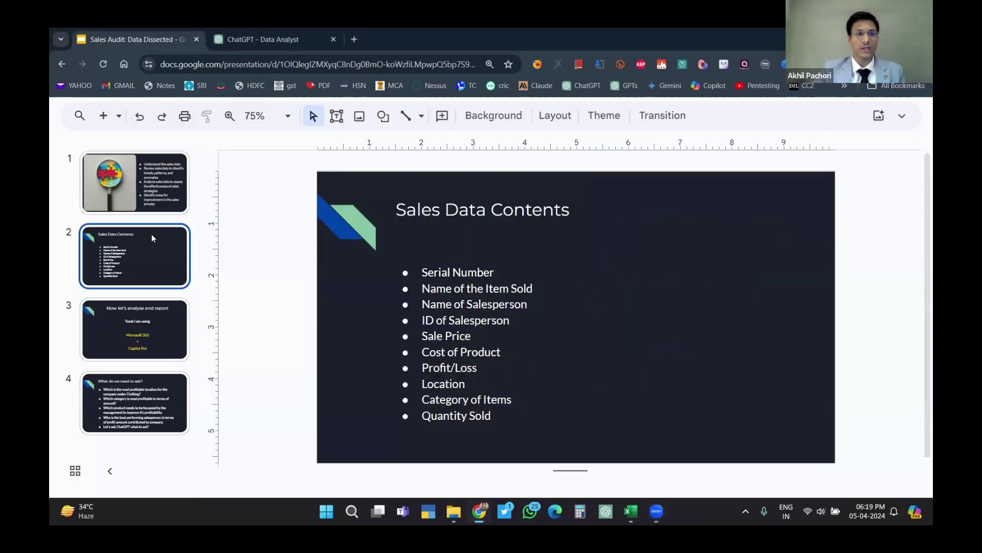
Bring the Sales_Data workbook forward, starting at the Name of Item Sold header
{"action": "key", "text": "alt+Tab"}
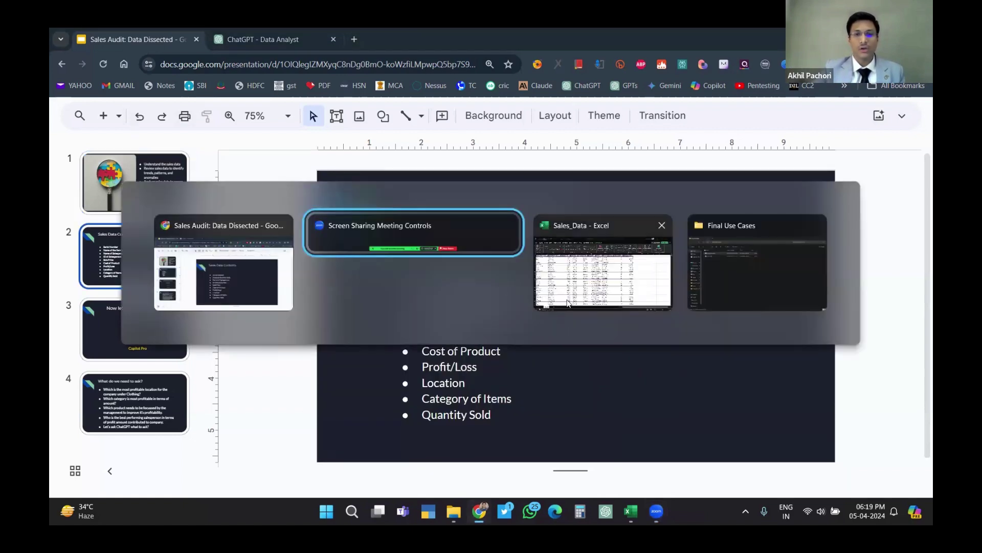
{"action": "key", "text": "Tab"}
{"action": "left_click", "coordinate": [250, 203]}
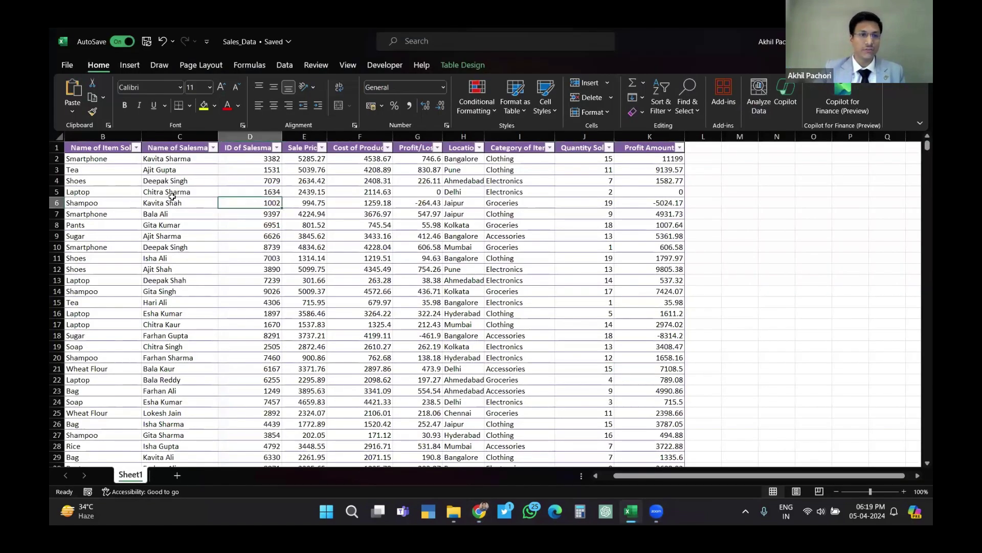
{"action": "left_click", "coordinate": [114, 148]}
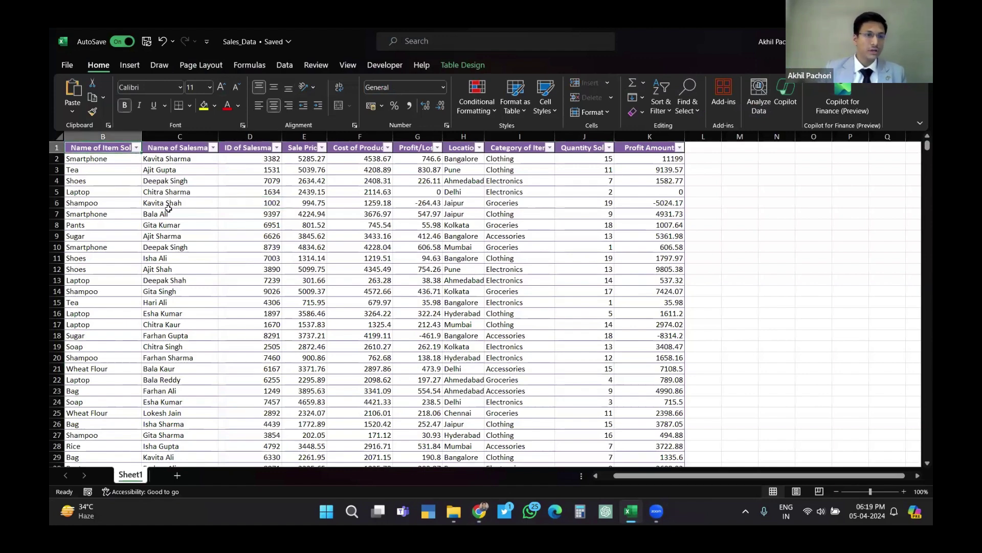
{"action": "scroll", "coordinate": [169, 208], "scroll_direction": "left", "scroll_amount": 1}
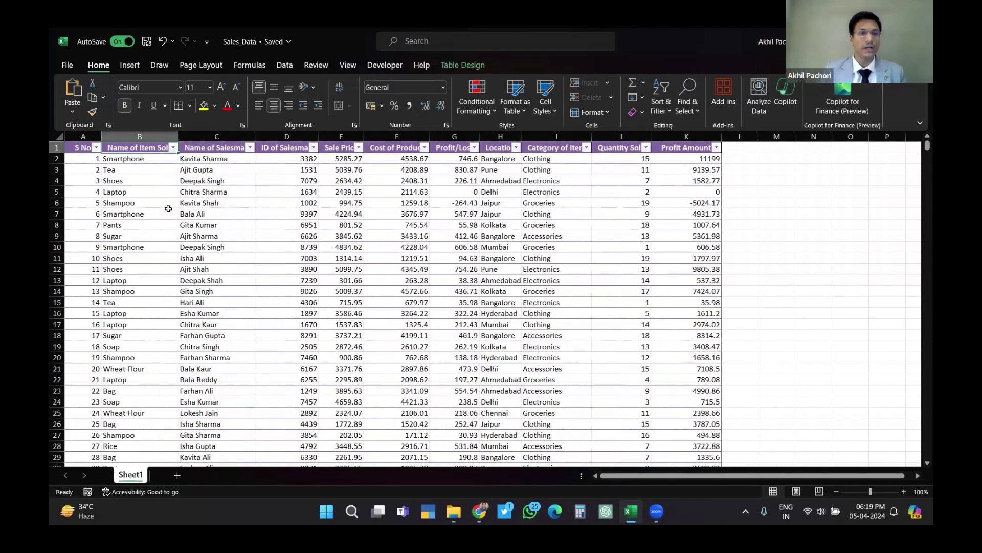
Step through the headers and first row: profit/loss 746.6, Bangalore, quantity 15, profit 11199
{"action": "key", "text": "Right"}
{"action": "key", "text": "Right"}
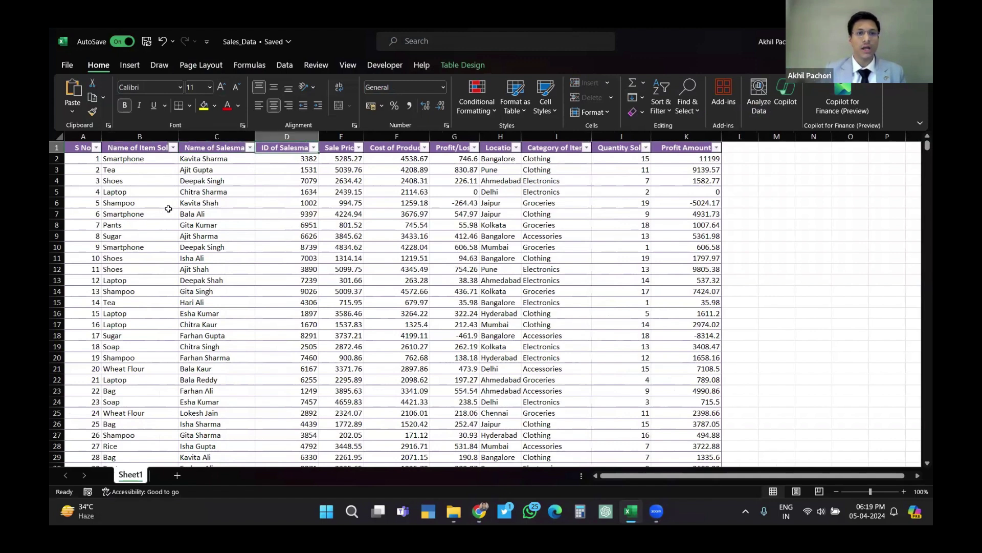
{"action": "key", "text": "Right"}
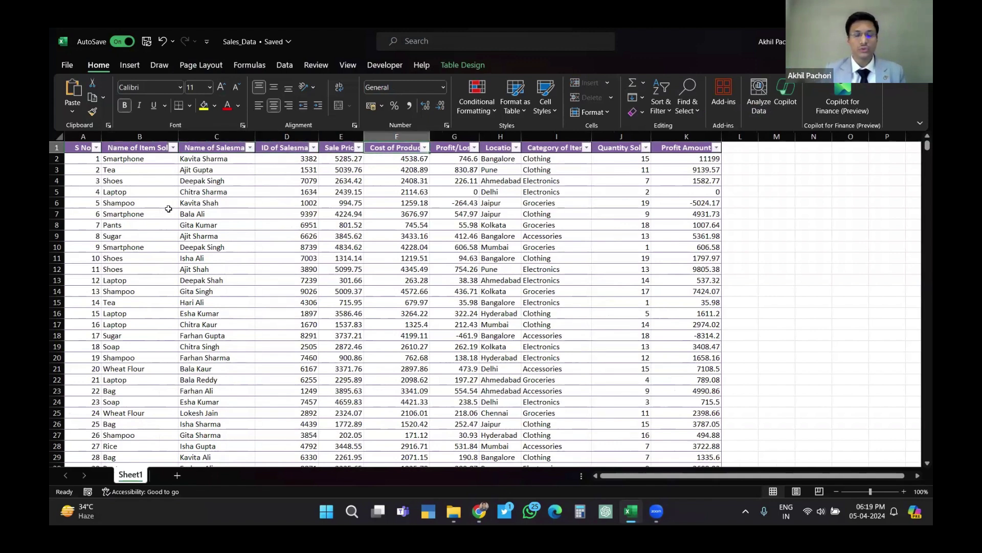
{"action": "key", "text": "Right"}
{"action": "key", "text": "Down"}
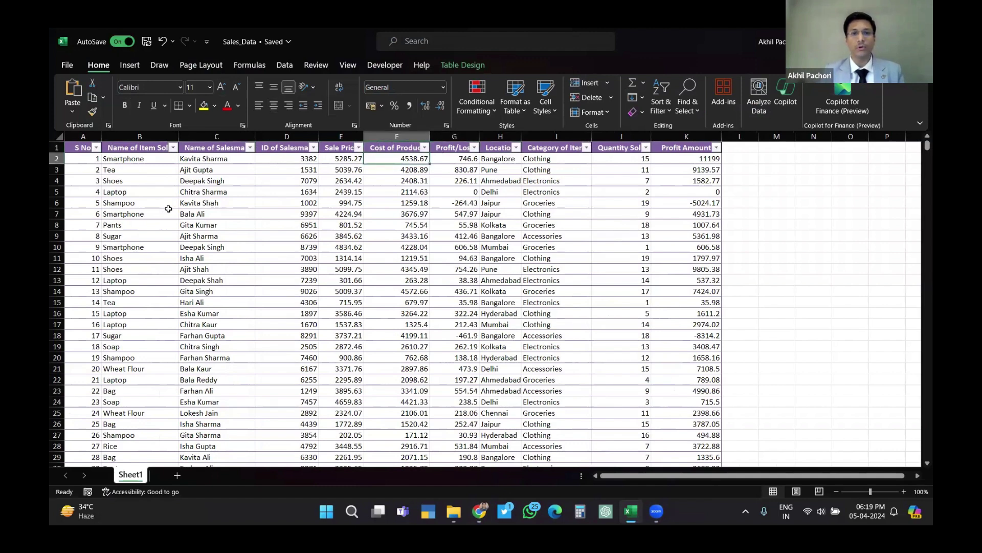
{"action": "key", "text": "Right"}
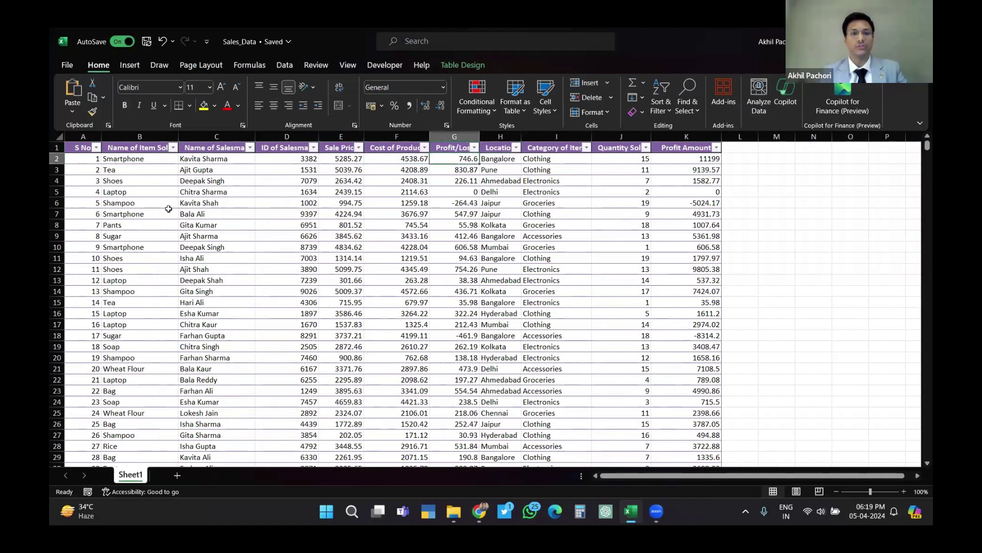
{"action": "key", "text": "Right"}
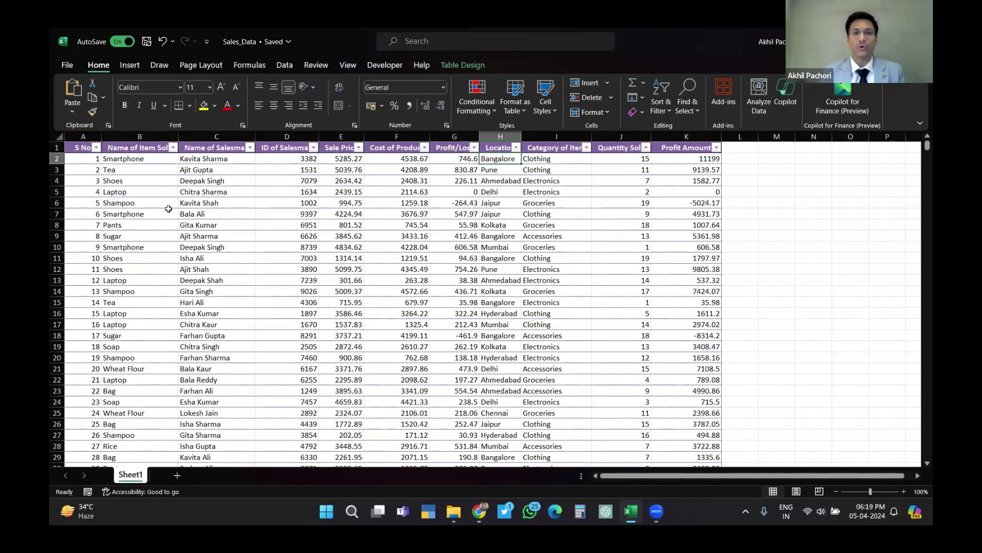
{"action": "key", "text": "Right"}
{"action": "key", "text": "Right"}
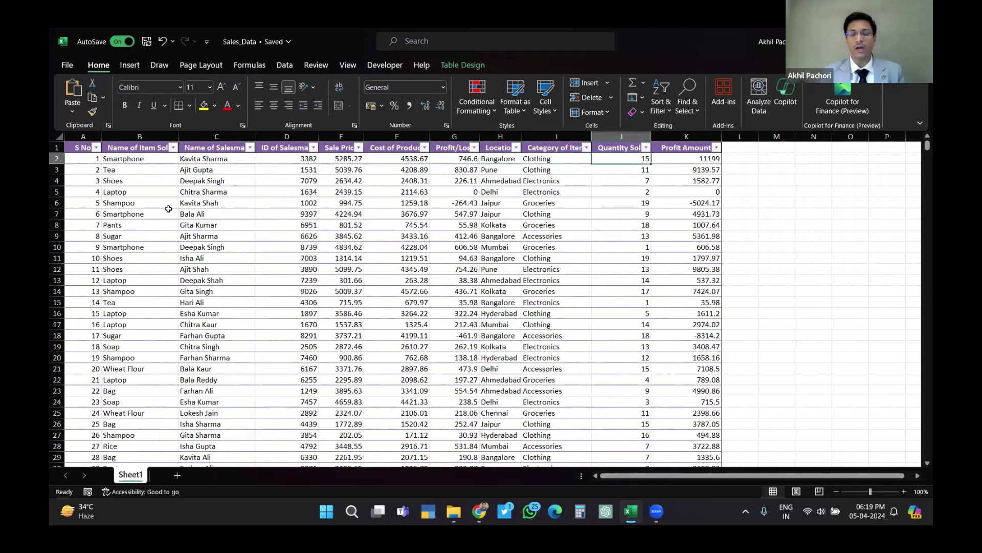
{"action": "key", "text": "Right"}
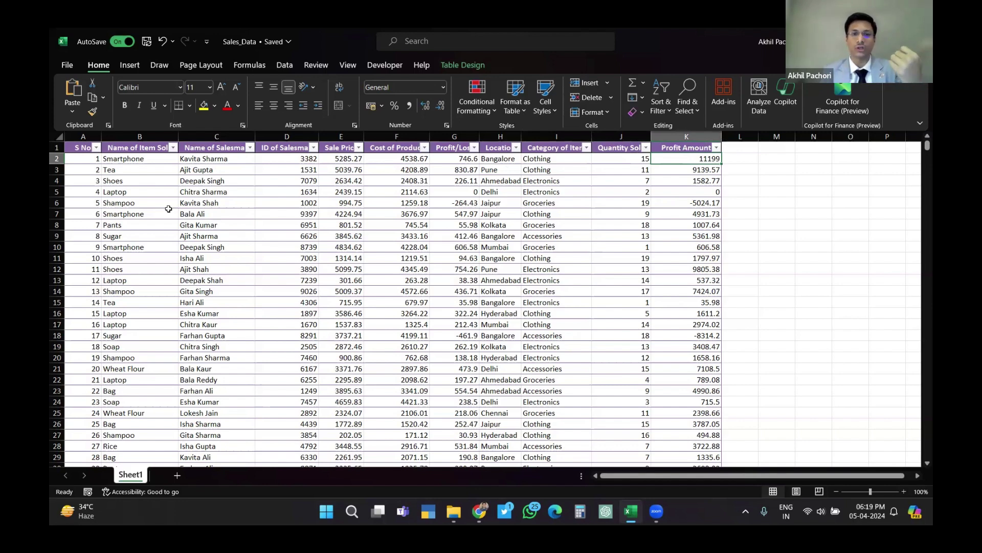
{"action": "key", "text": "Left"}
{"action": "key", "text": "Left"}
{"action": "key", "text": "Left"}
{"action": "key", "text": "Left"}
{"action": "key", "text": "Left"}
{"action": "key", "text": "Left"}
{"action": "key", "text": "Left"}
{"action": "key", "text": "Left"}
{"action": "key", "text": "Left"}
{"action": "key", "text": "Left"}
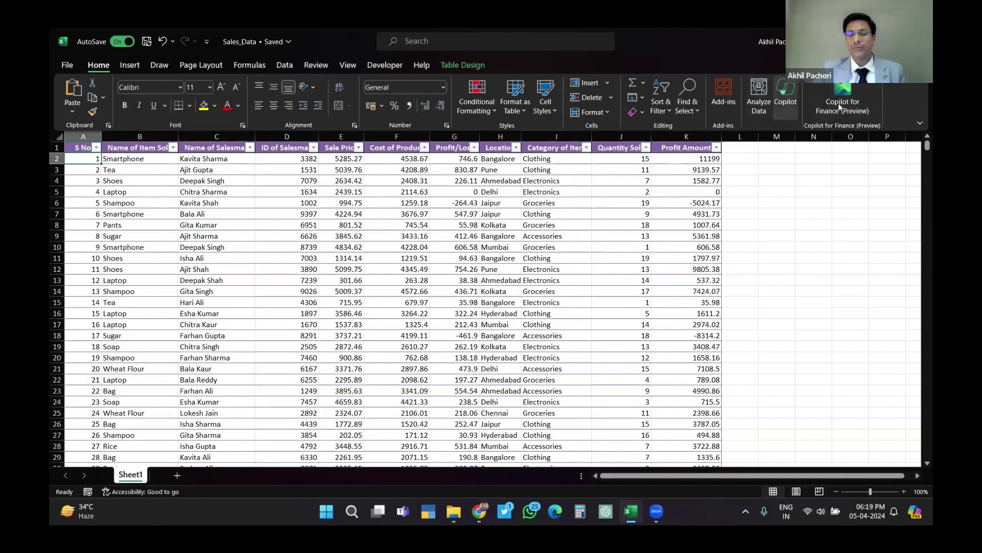
{"action": "key", "text": "alt+Tab"}
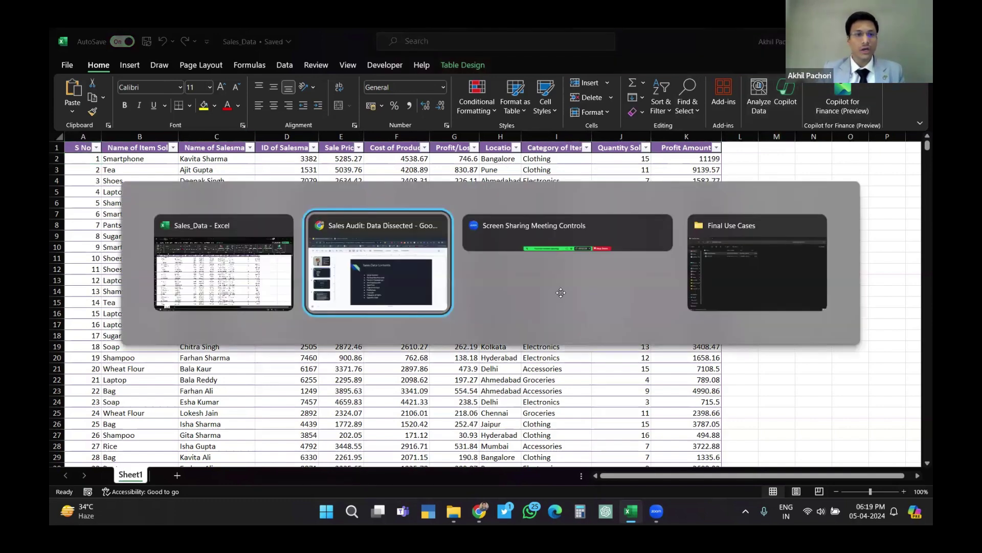
Show slide 3, 'Now let's analyse and report', then return to the Sales_Data workbook
{"action": "key", "text": "Down"}
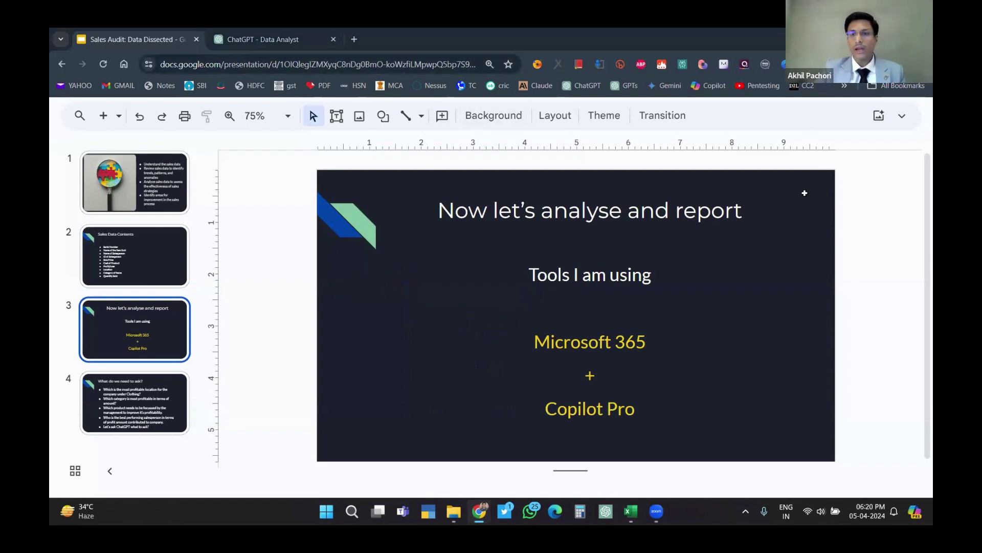
{"action": "key", "text": "alt+Tab"}
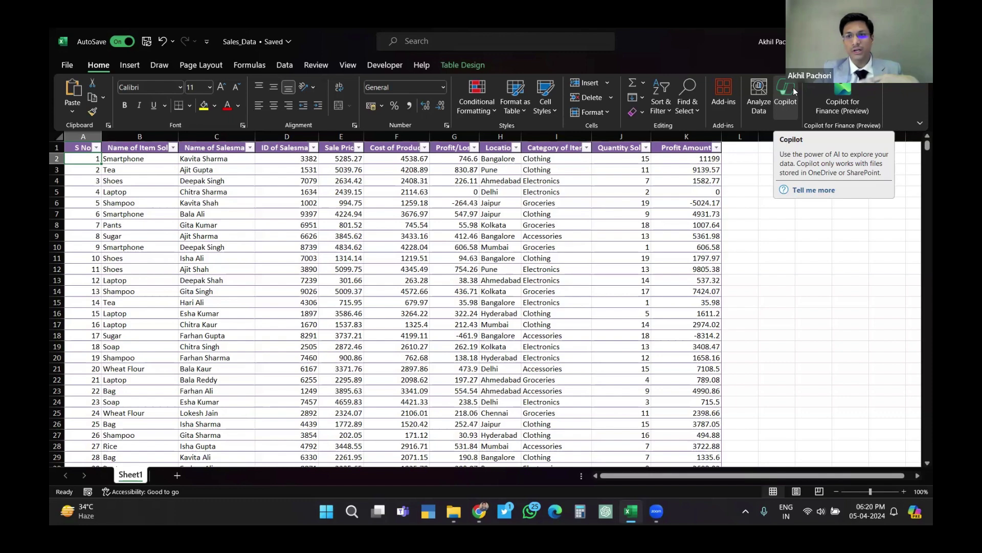
Have Excel's Copilot analyze the sheet and answer 'Are there any outliers in my data?'
{"action": "left_click", "coordinate": [794, 91]}
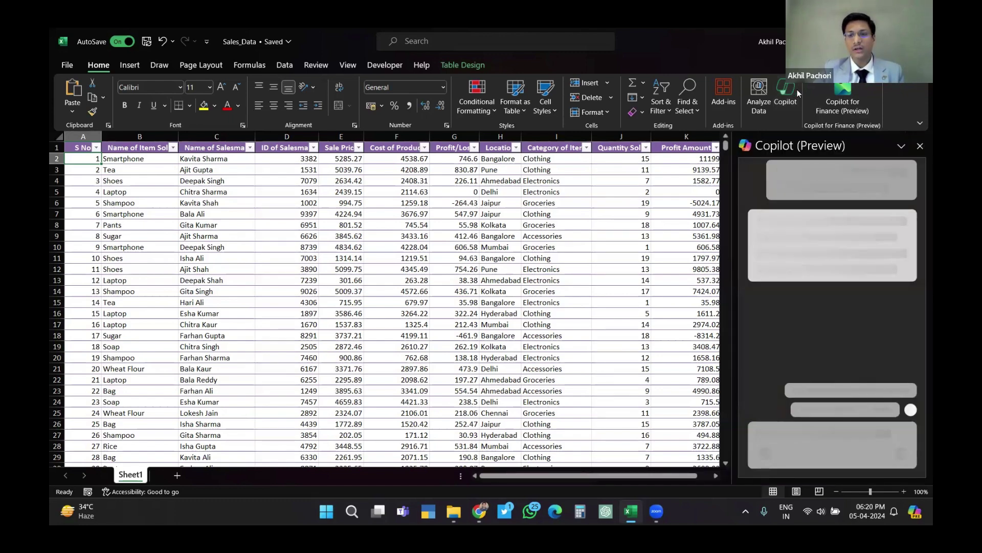
{"action": "left_click", "coordinate": [811, 294]}
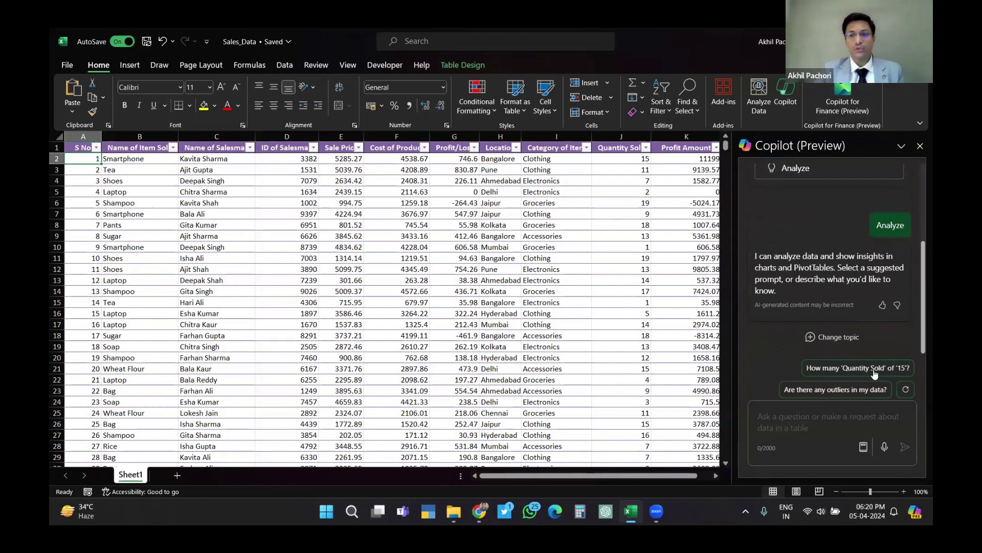
{"action": "left_click", "coordinate": [842, 393]}
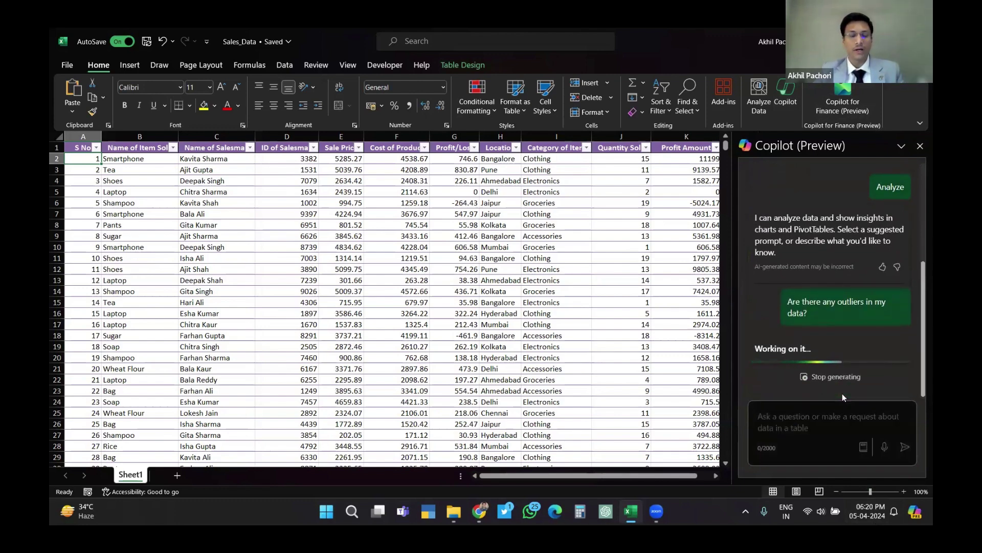
{"action": "key", "text": "alt+Tab"}
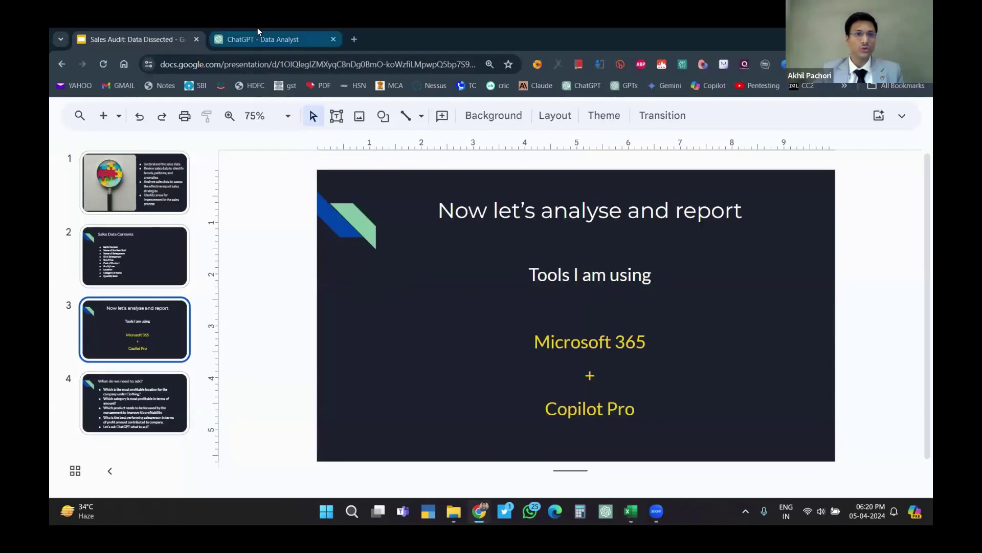
Send Data Analyst the pasted internal-audit analysis request with Sales_Data.xlsx attached
{"action": "left_click", "coordinate": [258, 37]}
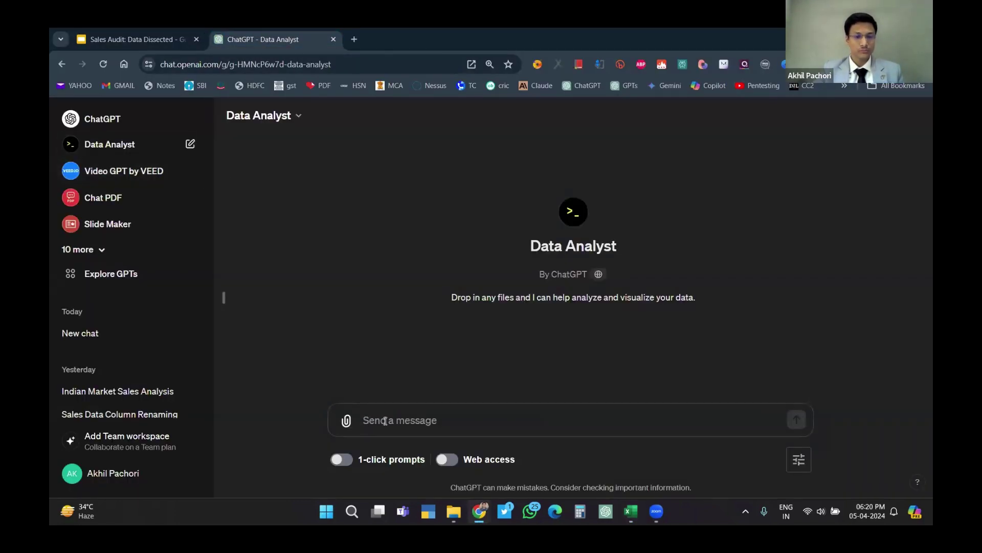
{"action": "type", "text": "Analyse this data and answer my questions for preparing the internal audit report for sales data"}
{"action": "left_click", "coordinate": [345, 421]}
{"action": "left_click", "coordinate": [203, 141]}
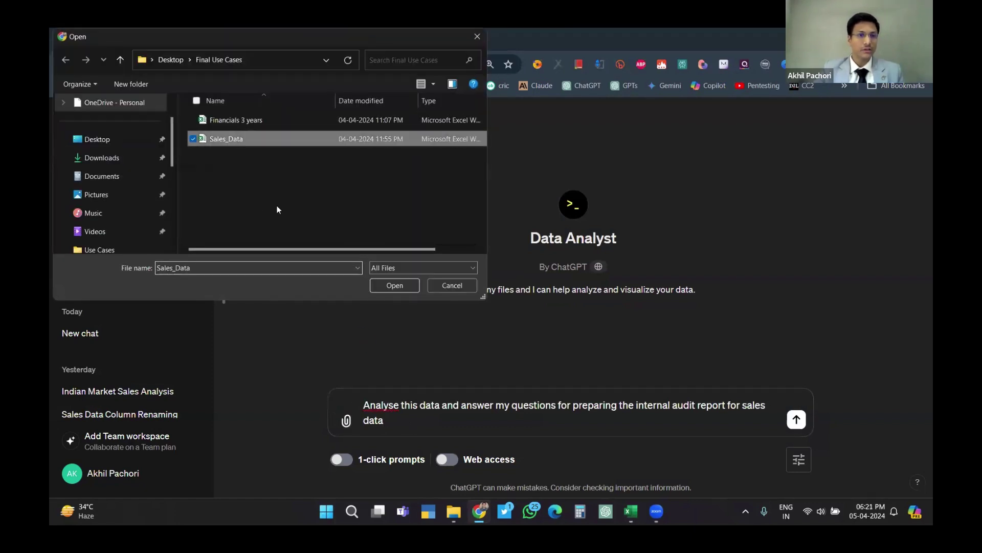
{"action": "left_click", "coordinate": [394, 286]}
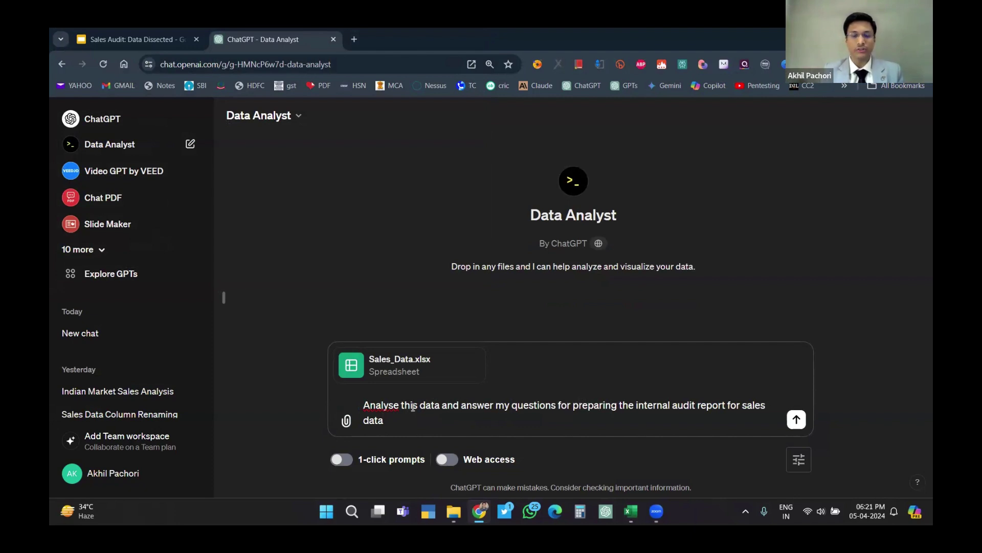
{"action": "key", "text": "Return"}
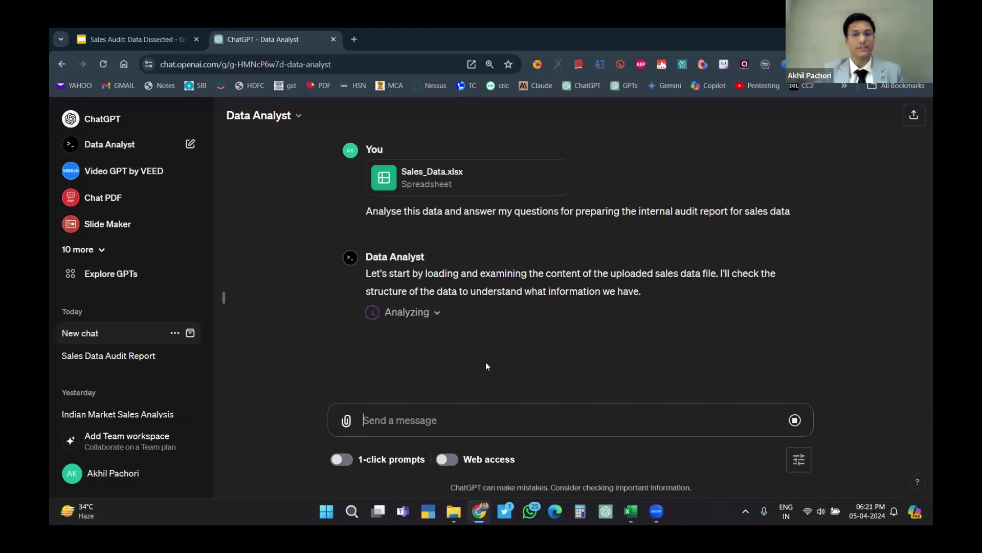
{"action": "key", "text": "alt+Tab"}
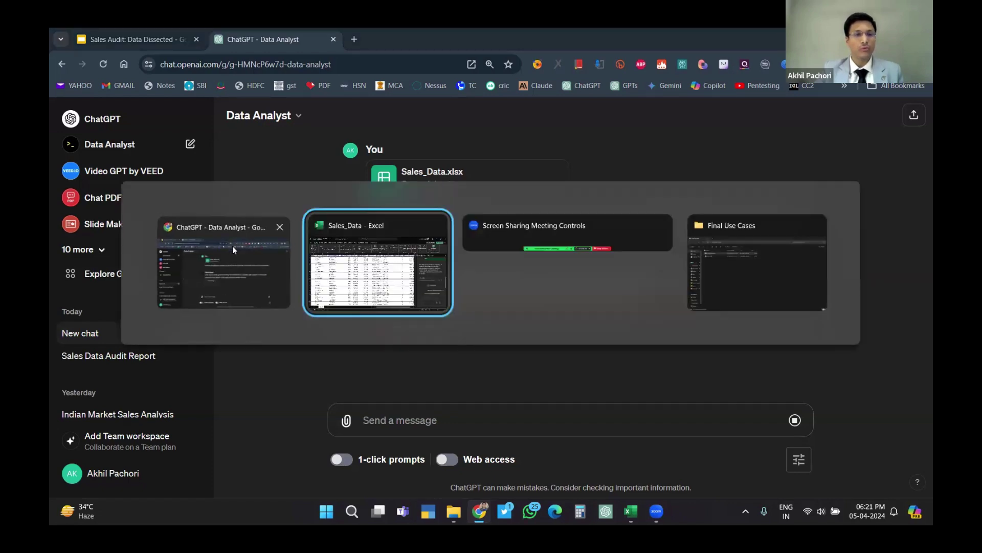
On the 'What do we need to ask?' slide, select the first question about Clothing profitability
{"action": "left_click", "coordinate": [232, 246]}
{"action": "left_click", "coordinate": [150, 34]}
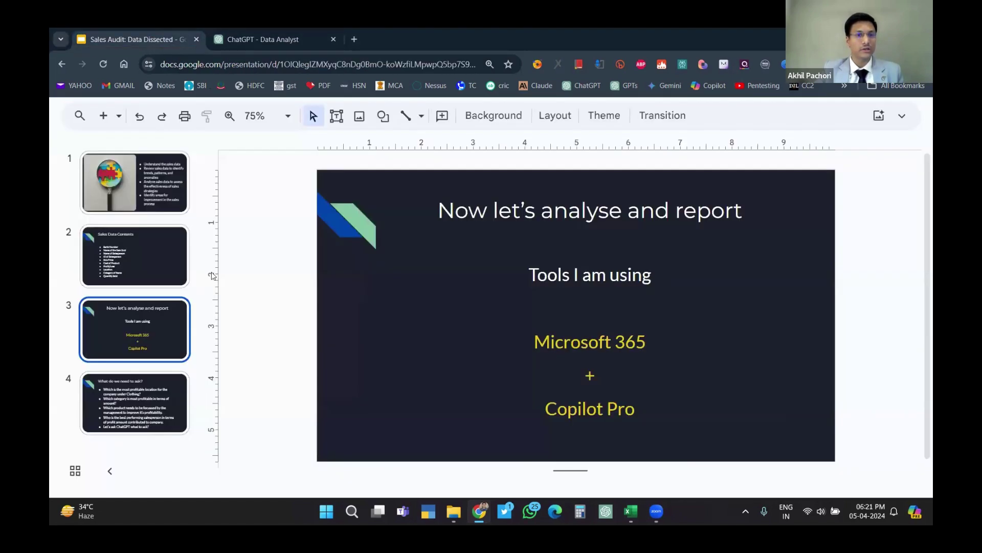
{"action": "left_click", "coordinate": [141, 391]}
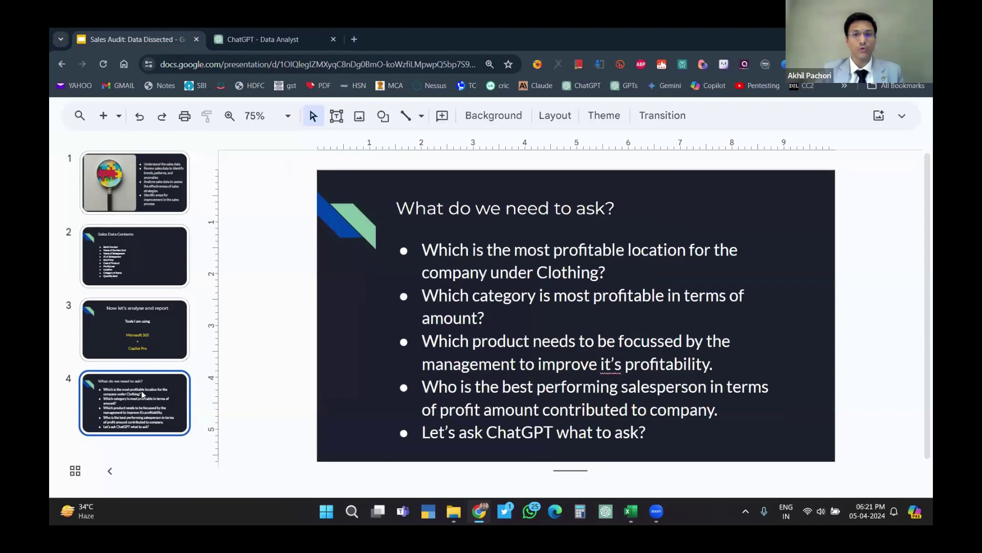
{"action": "left_click", "coordinate": [610, 270]}
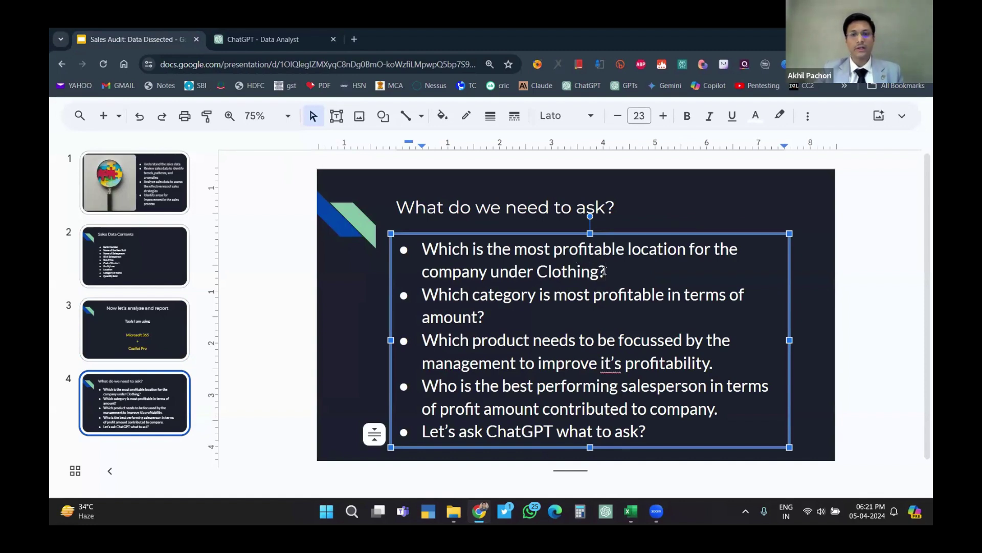
{"action": "left_click_drag", "start_coordinate": [606, 271], "coordinate": [425, 252]}
{"action": "key", "text": "ctrl+c"}
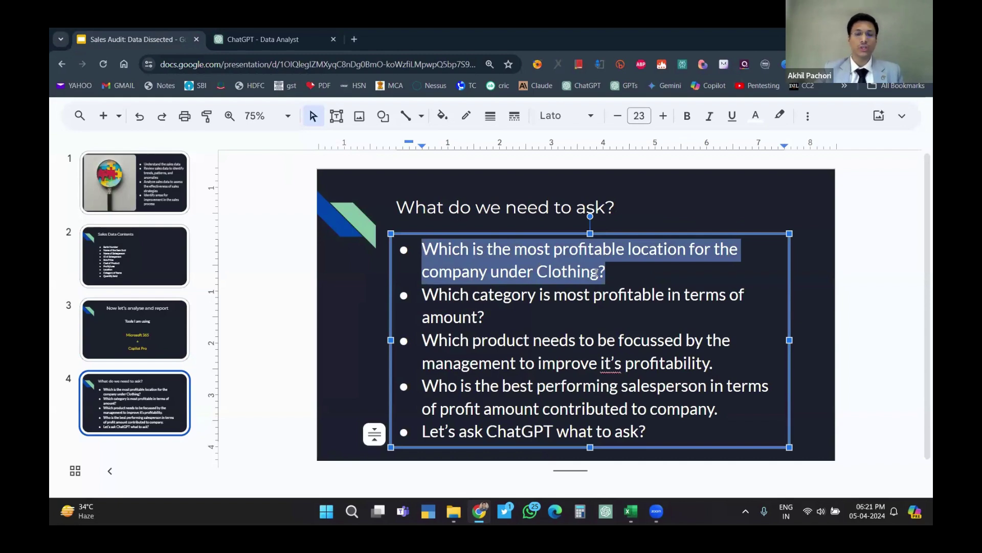
{"action": "left_click", "coordinate": [230, 31]}
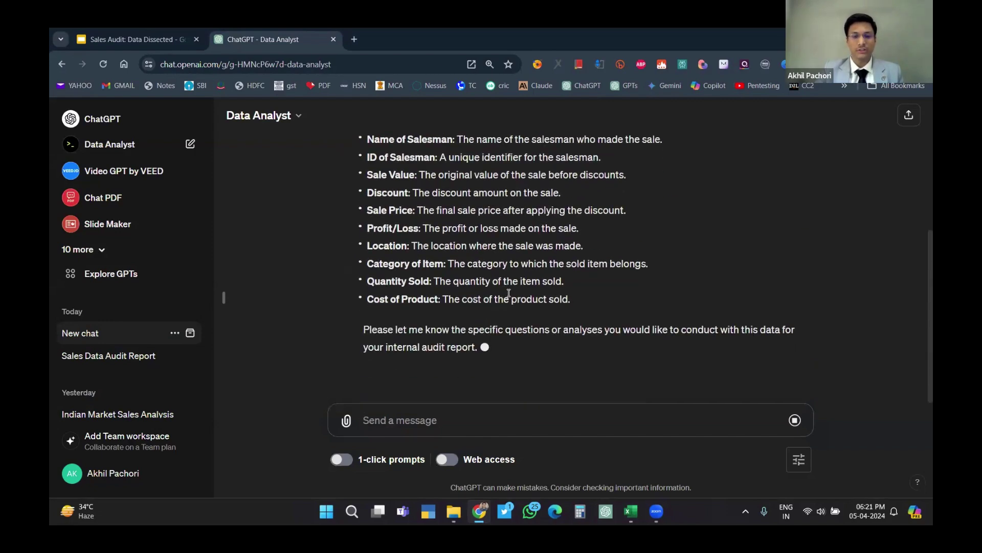
Ask Data Analyst which location is most profitable under the category Clothing
{"action": "scroll", "coordinate": [507, 289], "scroll_direction": "up", "scroll_amount": 4}
{"action": "scroll", "coordinate": [500, 377], "scroll_direction": "down", "scroll_amount": 5}
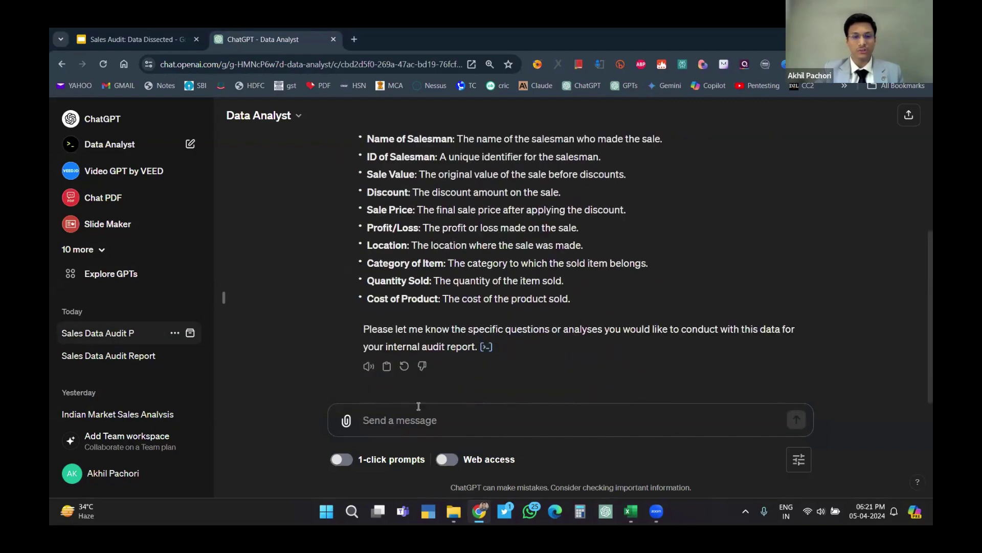
{"action": "key", "text": "ctrl+v"}
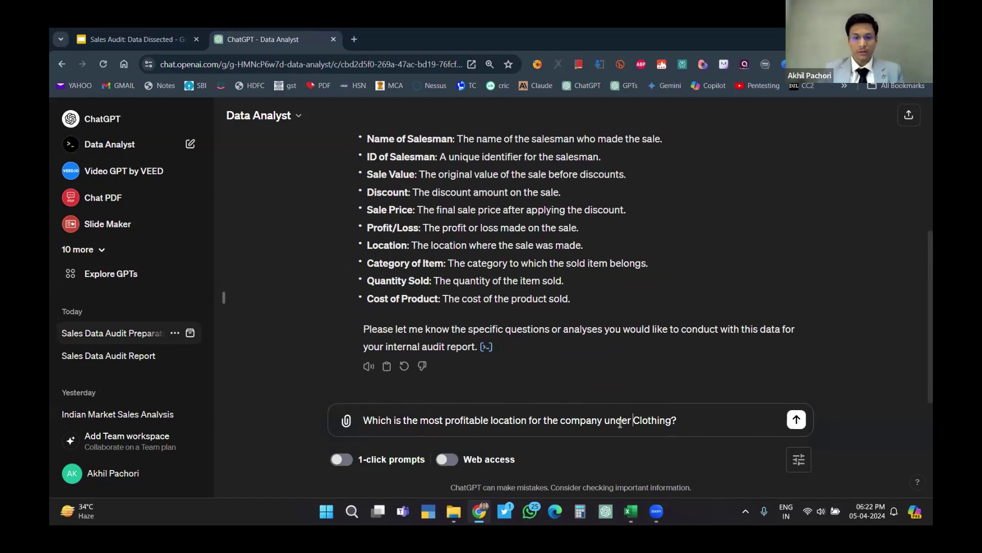
{"action": "type", "text": "the category"}
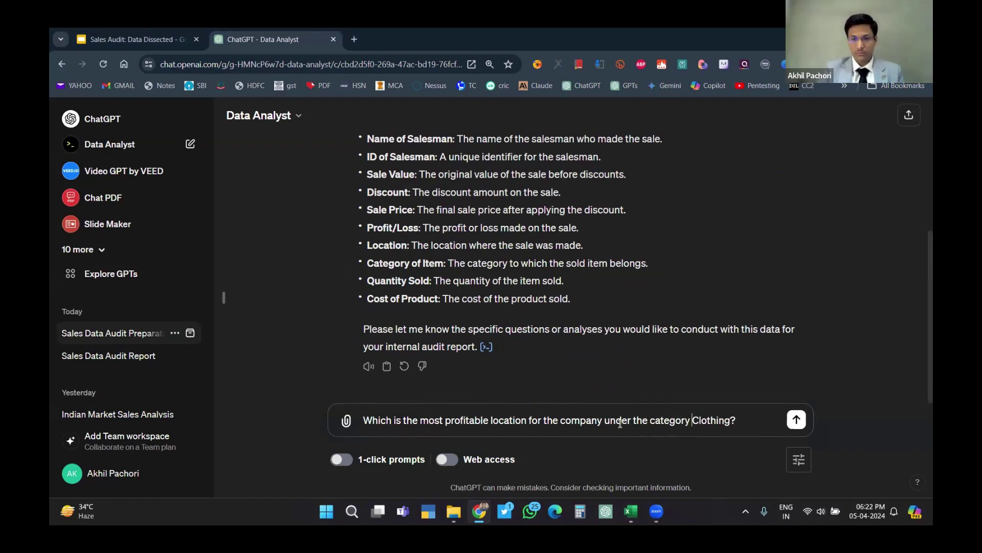
{"action": "key", "text": "Return"}
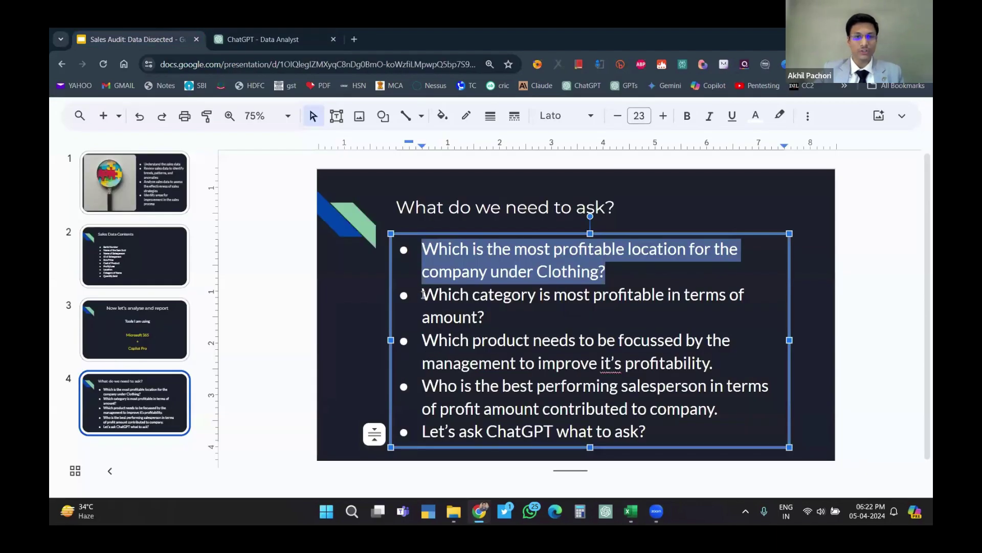
Send Data Analyst the slide's second question, on the most profitable category
{"action": "left_click_drag", "start_coordinate": [422, 295], "coordinate": [508, 319]}
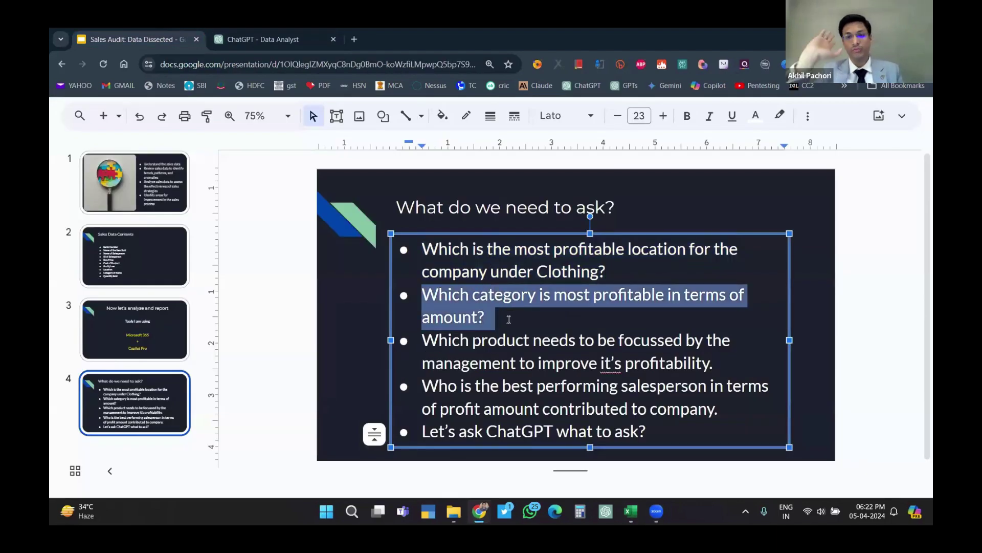
{"action": "key", "text": "alt+Tab"}
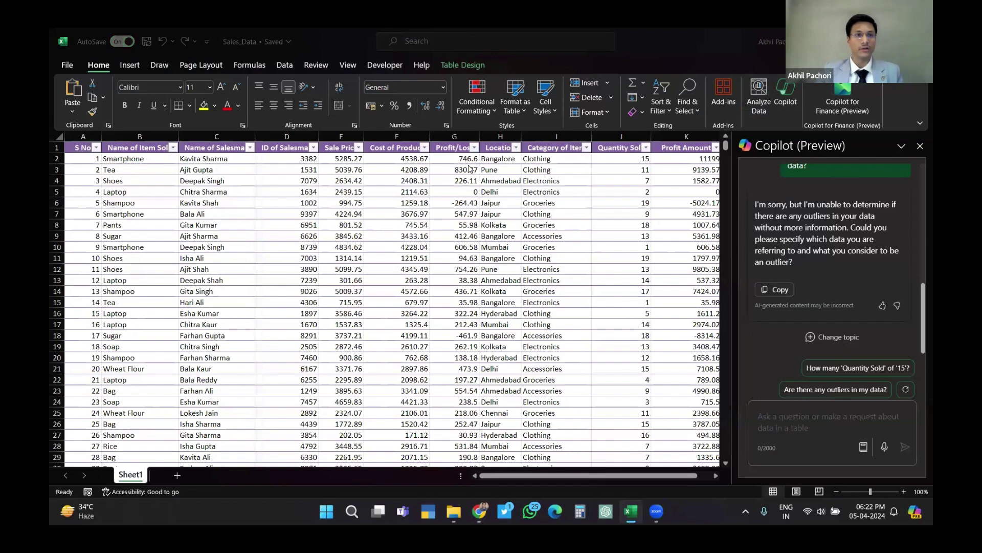
{"action": "key", "text": "alt+Tab"}
{"action": "key", "text": "Return"}
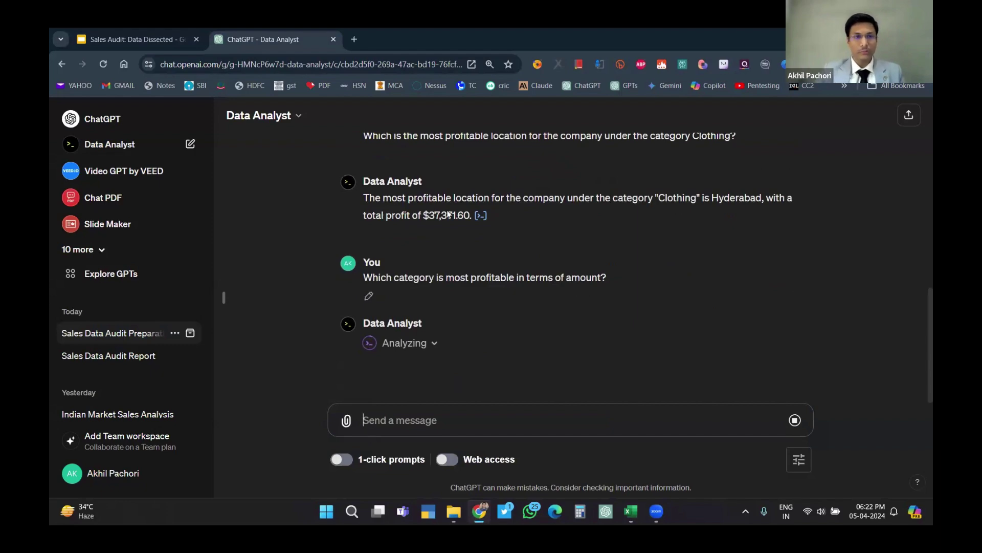
Check the Profit Amount values in the Sales_Data workbook against the reply
{"action": "key", "text": "alt+Tab"}
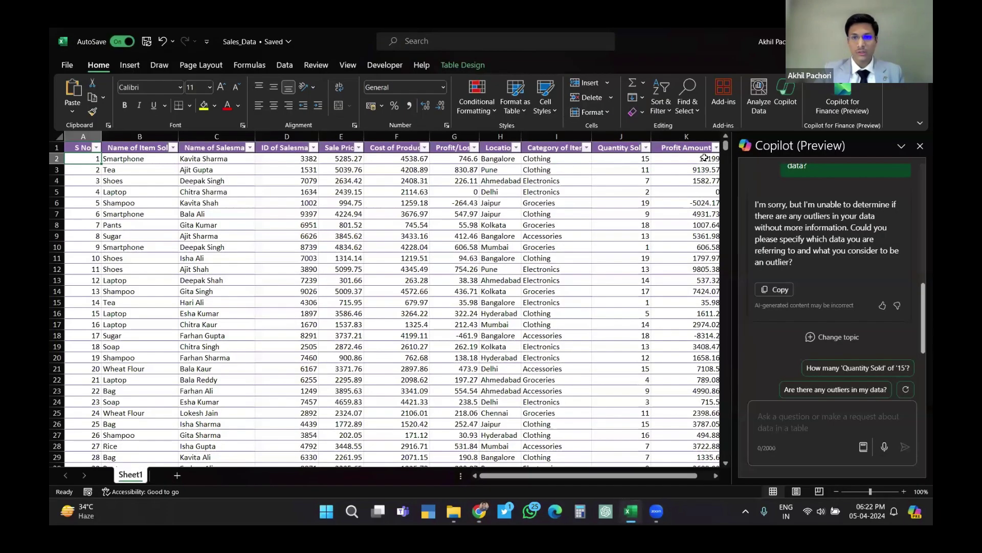
{"action": "left_click", "coordinate": [705, 158]}
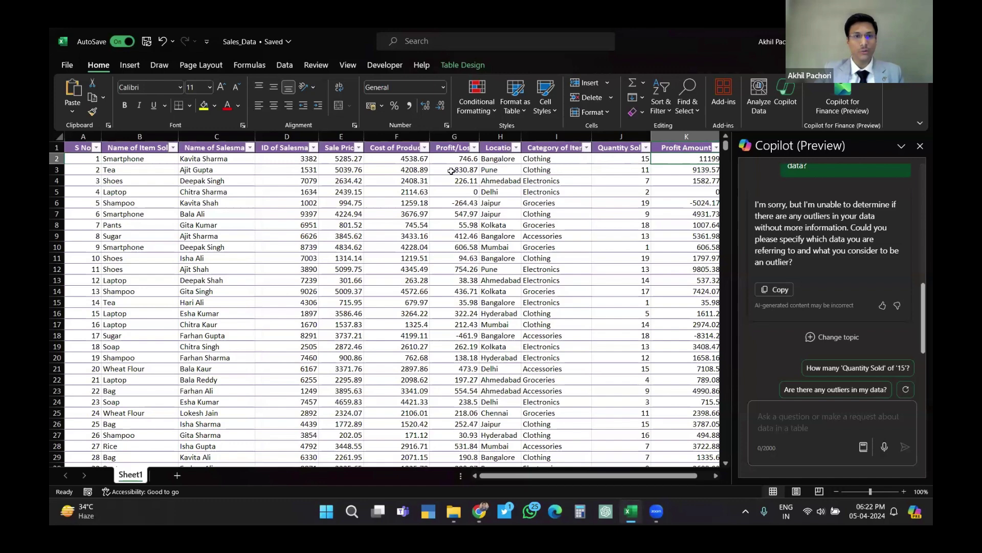
{"action": "mouse_move", "coordinate": [477, 508]}
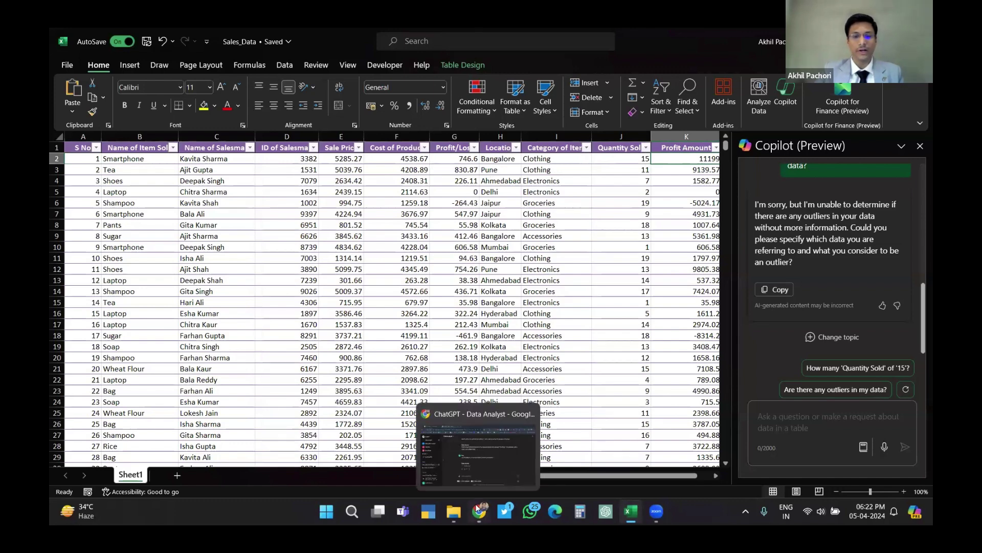
{"action": "left_click", "coordinate": [484, 470]}
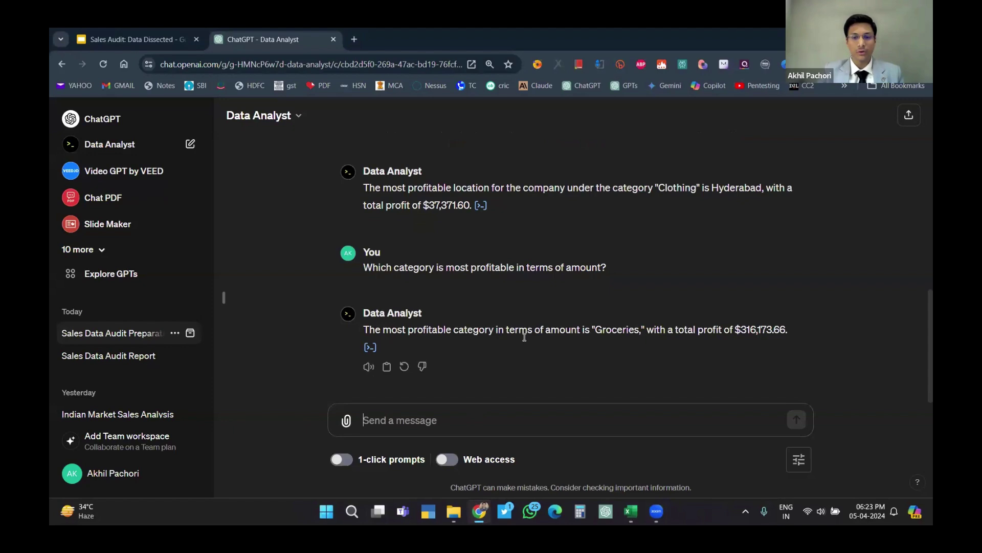
{"action": "left_click", "coordinate": [632, 518]}
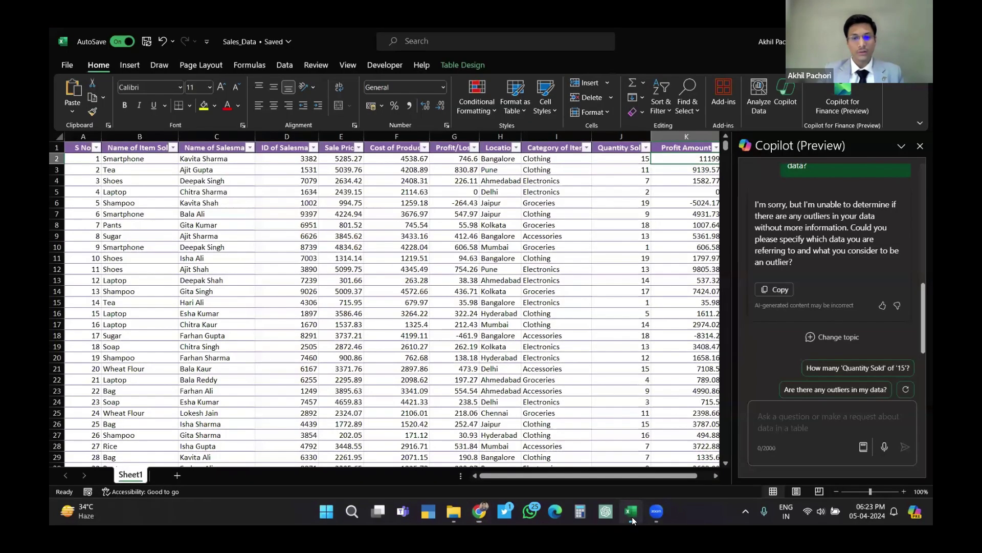
{"action": "key", "text": "alt+Tab"}
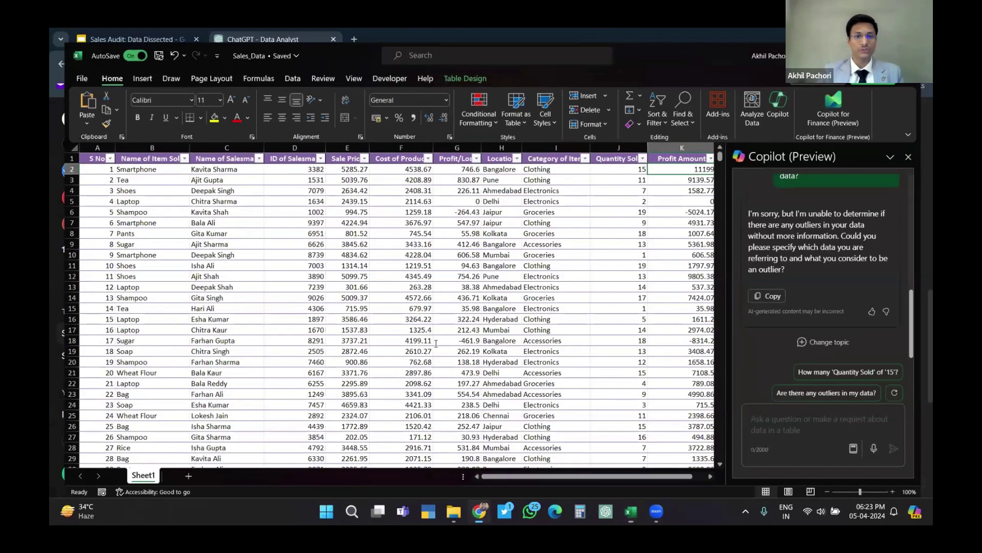
Ask Data Analyst the slide's question on which product management should focus on
{"action": "key", "text": "ctrl+shift+Tab"}
{"action": "triple_click", "coordinate": [716, 362]}
{"action": "key", "text": "ctrl+c"}
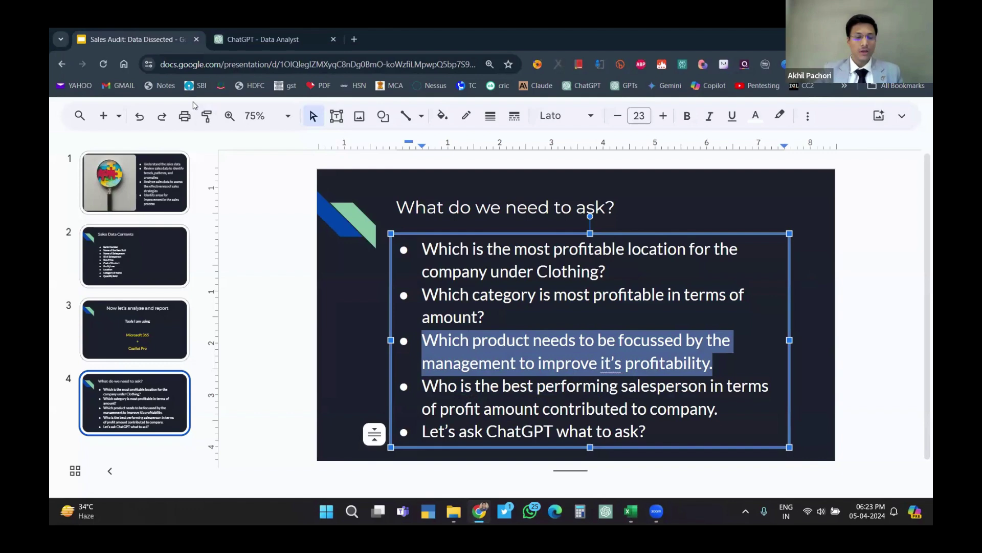
{"action": "left_click", "coordinate": [268, 40]}
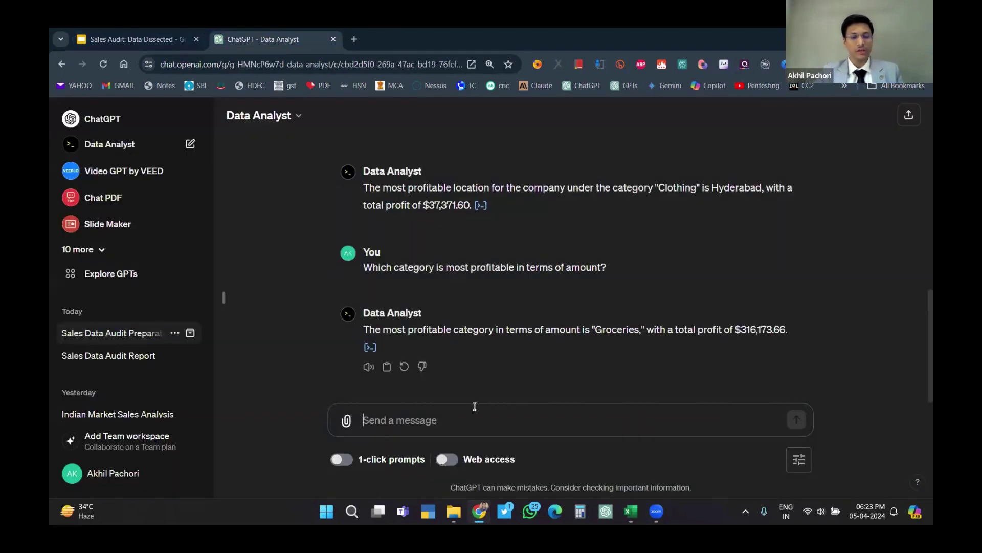
{"action": "key", "text": "ctrl+v"}
{"action": "key", "text": "Return"}
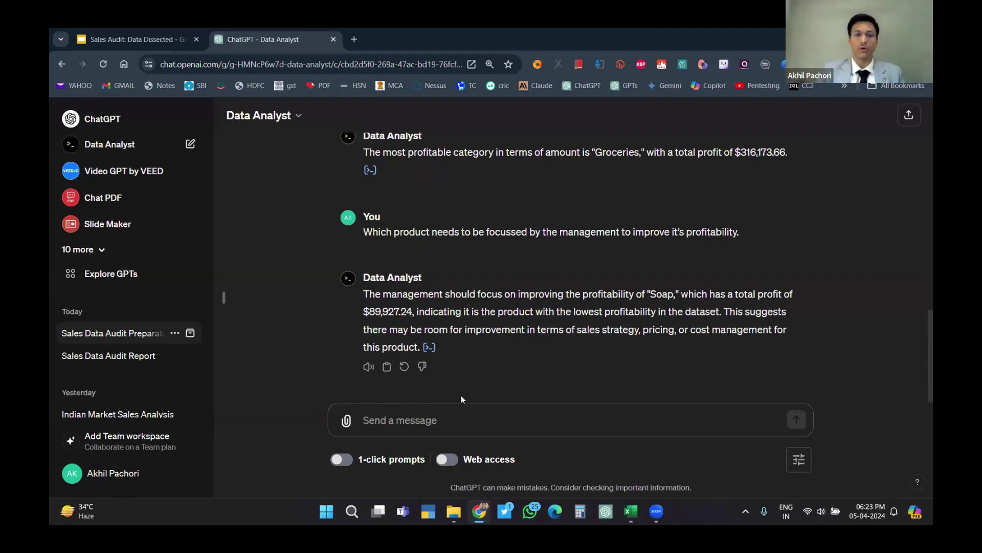
Send the slide's best-salesperson-by-profit question to Data Analyst and cross-check the workbook
{"action": "key", "text": "ctrl+Tab"}
{"action": "left_click_drag", "start_coordinate": [422, 386], "coordinate": [718, 408]}
{"action": "key", "text": "ctrl+c"}
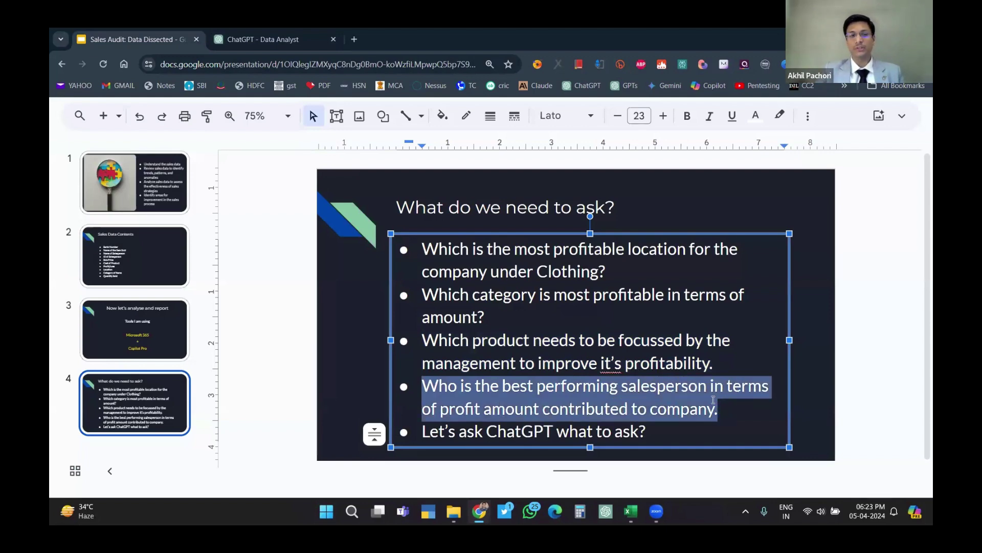
{"action": "left_click", "coordinate": [219, 36]}
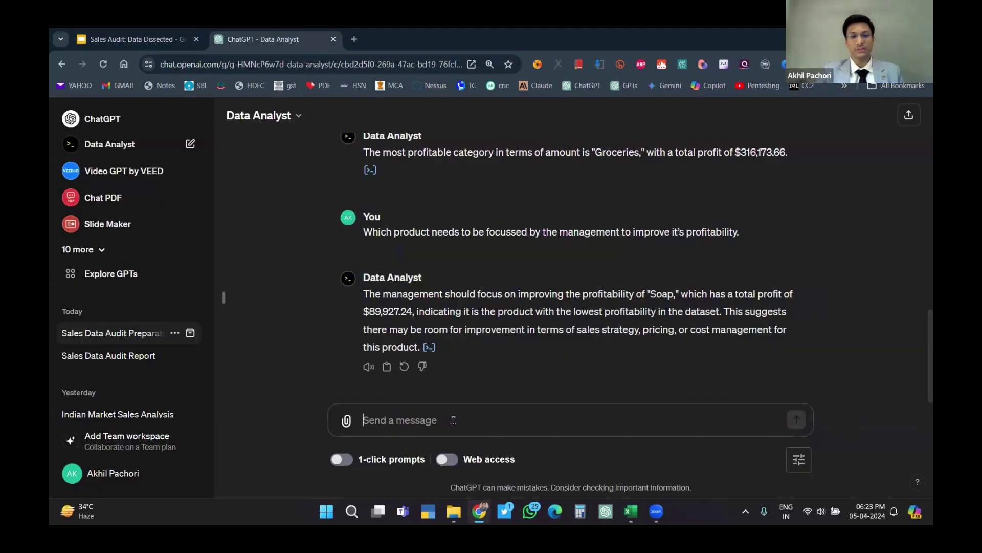
{"action": "key", "text": "ctrl+v"}
{"action": "key", "text": "Return"}
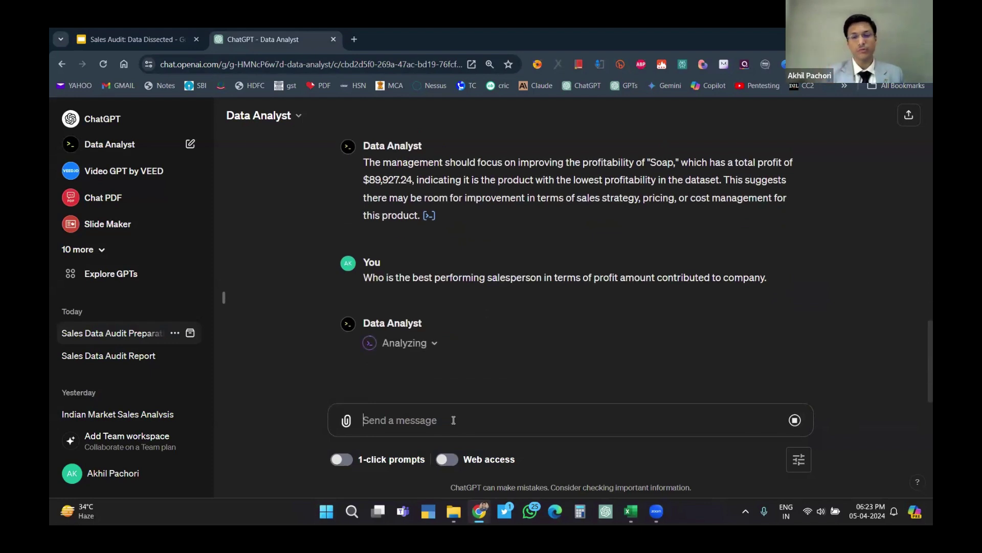
{"action": "left_click", "coordinate": [638, 506]}
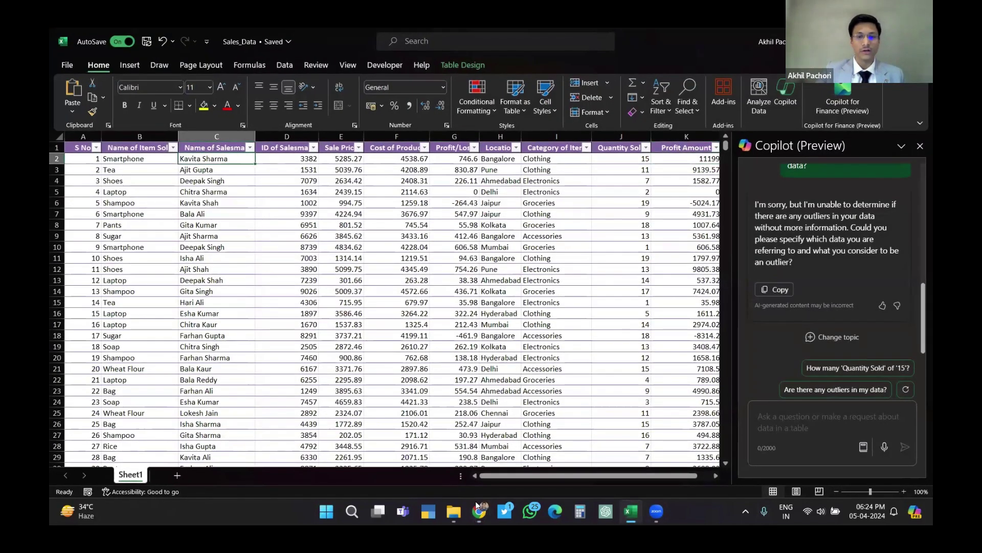
{"action": "left_click", "coordinate": [475, 502]}
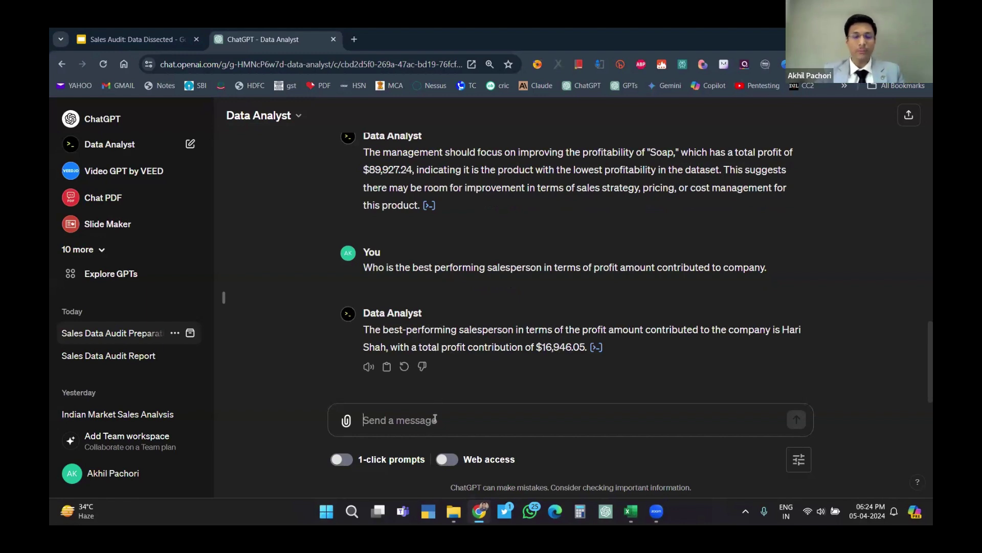
Ask Data Analyst what else could be presented to management as insight, with data visualisations
{"action": "type", "text": "H"}
{"action": "key", "text": "BackSpace"}
{"action": "type", "text": "What w"}
{"action": "key", "text": "BackSpace"}
{"action": "type", "text": "else can be"}
{"action": "type", "text": " provided "}
{"action": "type", "text": "to co"}
{"action": "key", "text": "BackSpace"}
{"action": "key", "text": "BackSpace"}
{"action": "key", "text": "BackSpace"}
{"action": "type", "text": "me as an insight "}
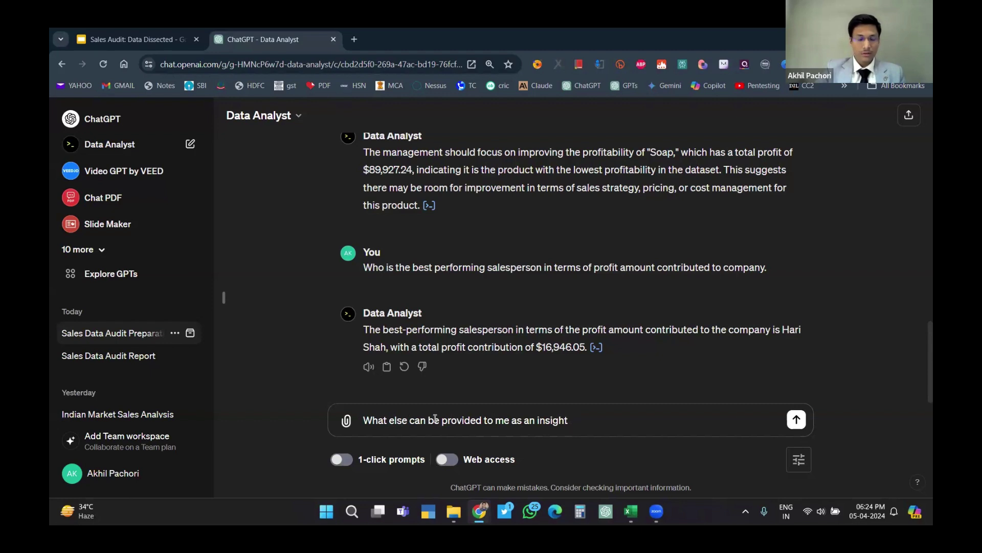
{"action": "type", "text": "to pres"}
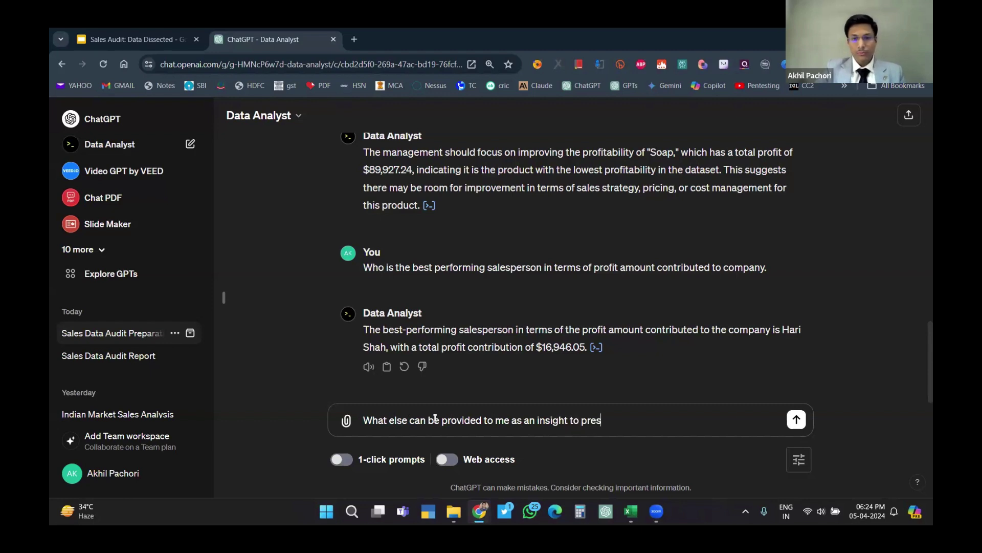
{"action": "type", "text": "ent to the manga"}
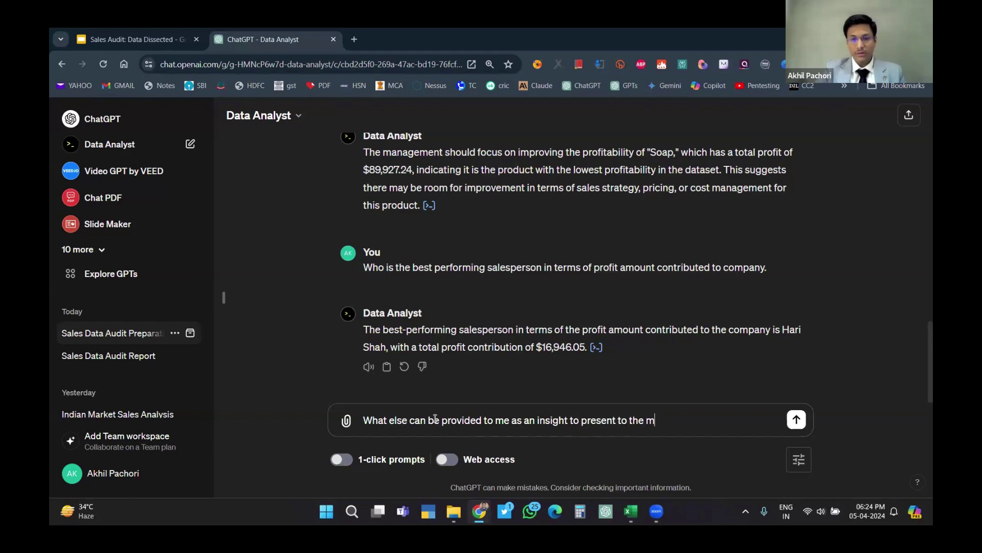
{"action": "key", "text": "BackSpace"}
{"action": "key", "text": "BackSpace"}
{"action": "type", "text": "agement"}
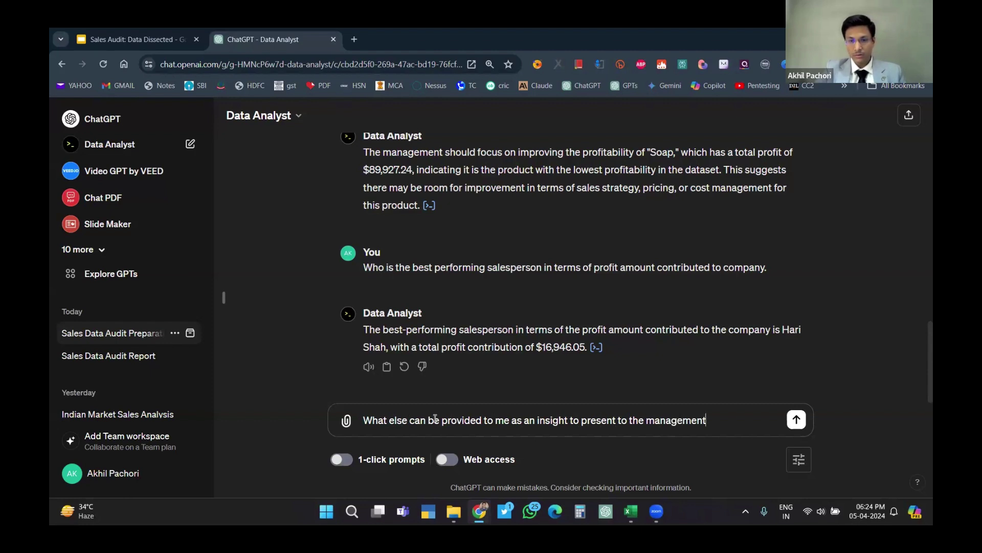
{"action": "type", "text": " and also"}
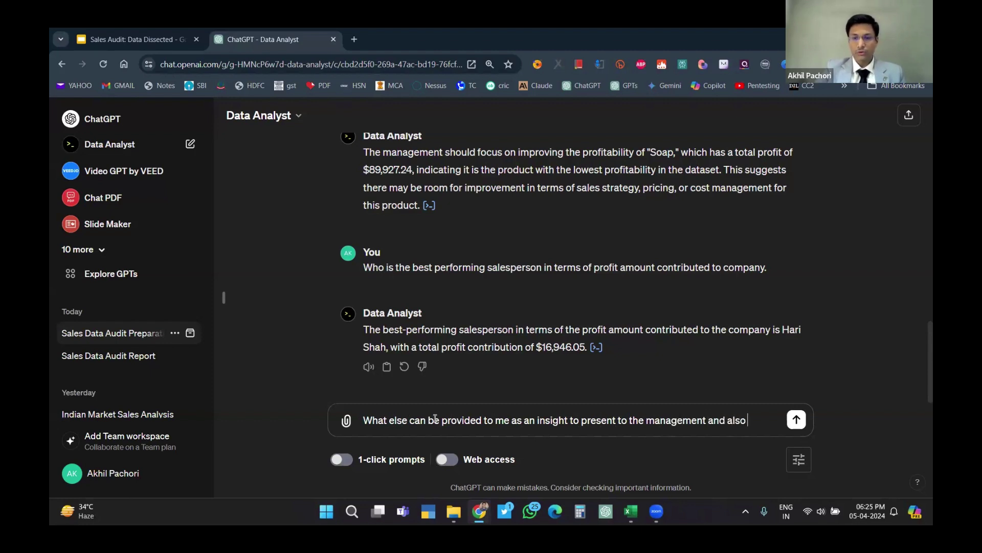
{"action": "type", "text": " visualise "}
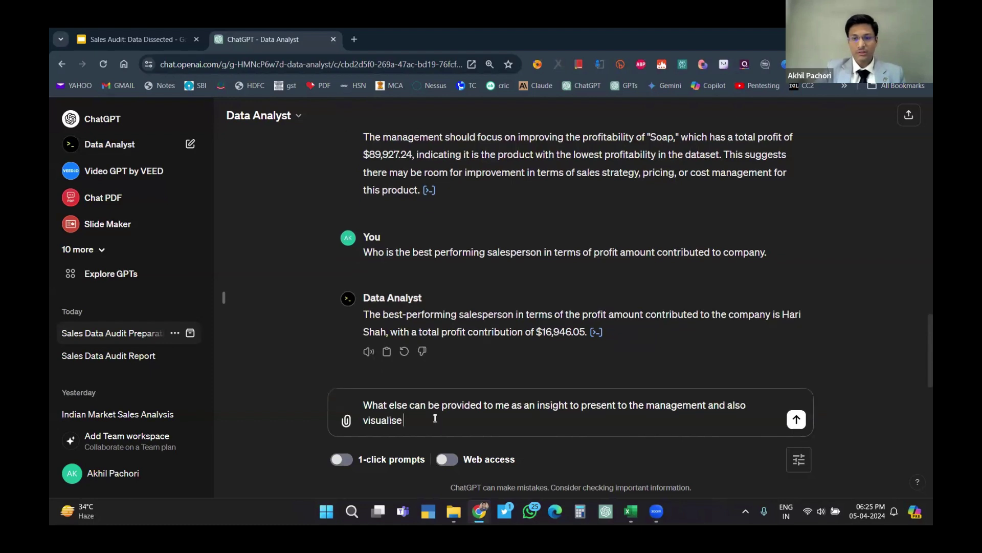
{"action": "type", "text": "the data set"}
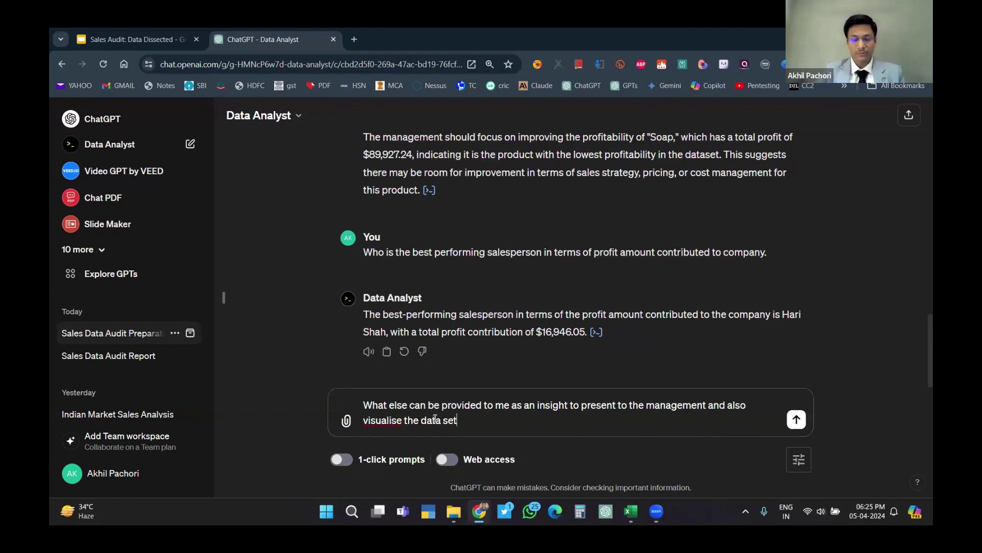
{"action": "key", "text": "Return"}
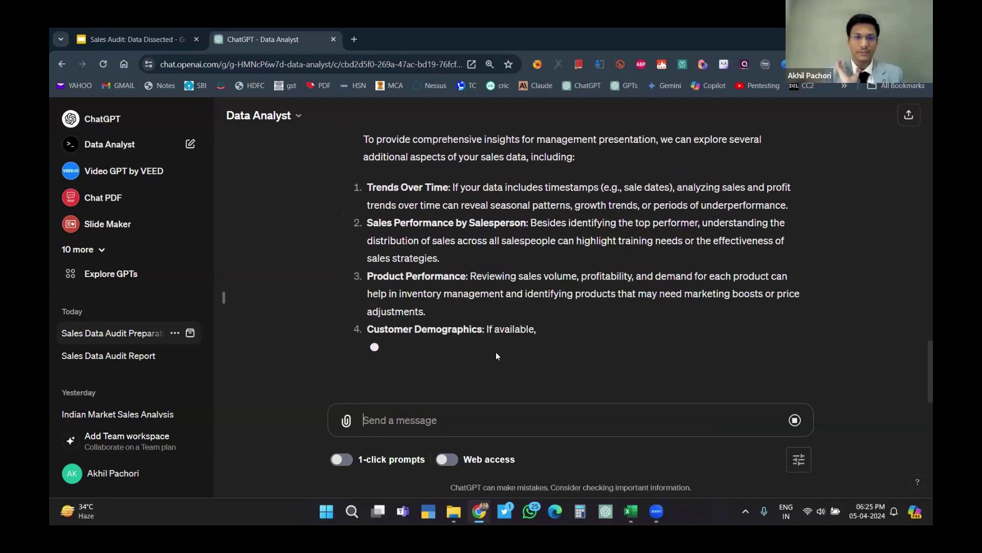
Review the reply's six insights and the suggested profit-by-category and sales-by-location bar charts
{"action": "scroll", "coordinate": [496, 351], "scroll_direction": "up", "scroll_amount": 2}
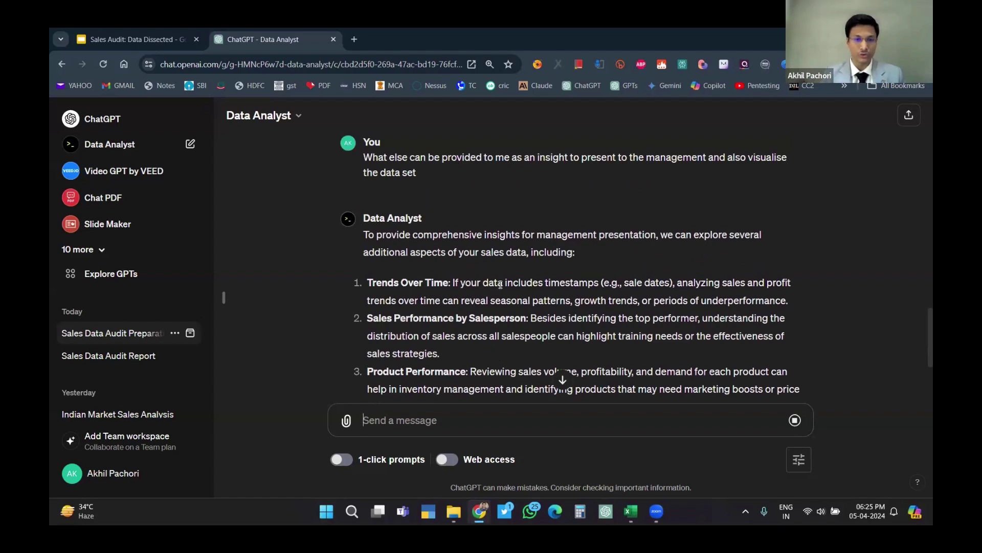
{"action": "scroll", "coordinate": [501, 285], "scroll_direction": "down", "scroll_amount": 3}
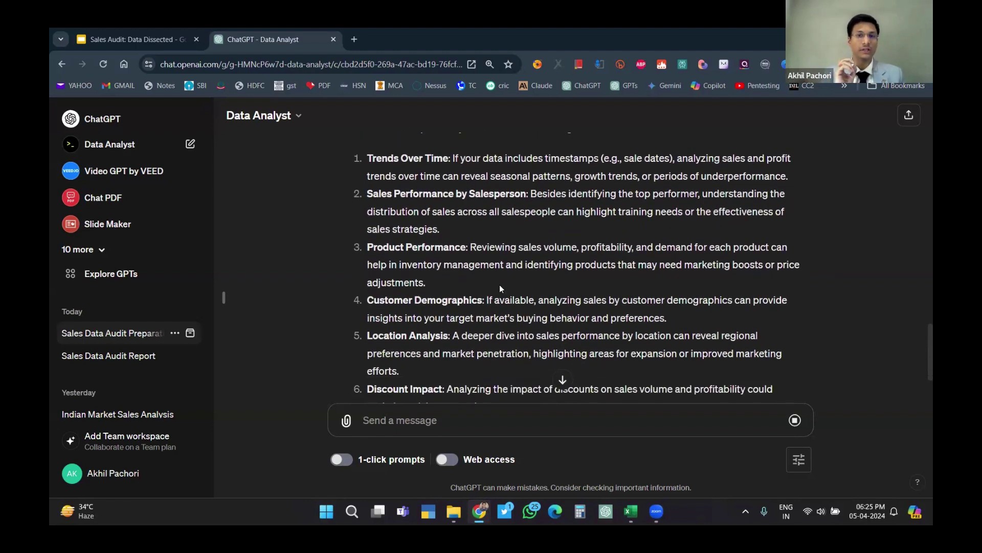
{"action": "scroll", "coordinate": [499, 285], "scroll_direction": "down", "scroll_amount": 4}
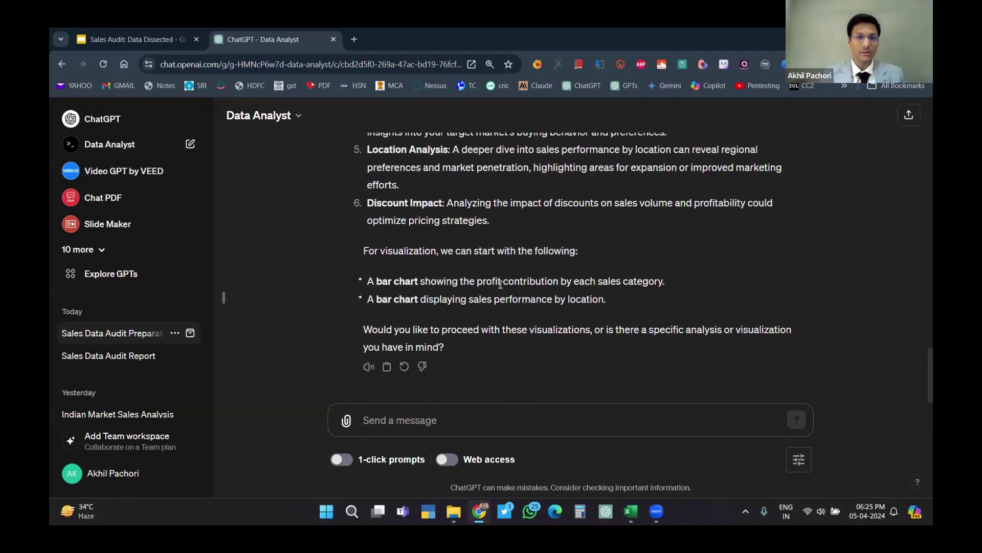
{"action": "scroll", "coordinate": [500, 284], "scroll_direction": "up", "scroll_amount": 4}
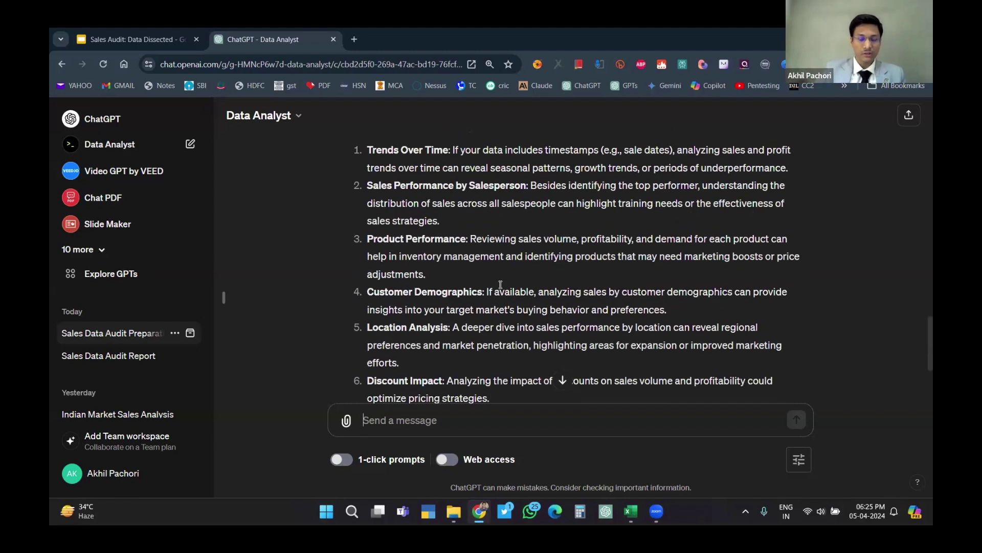
Ask the Data Analyst for a 'Location Analysis' of the sales data
{"action": "type", "text": "Location A"}
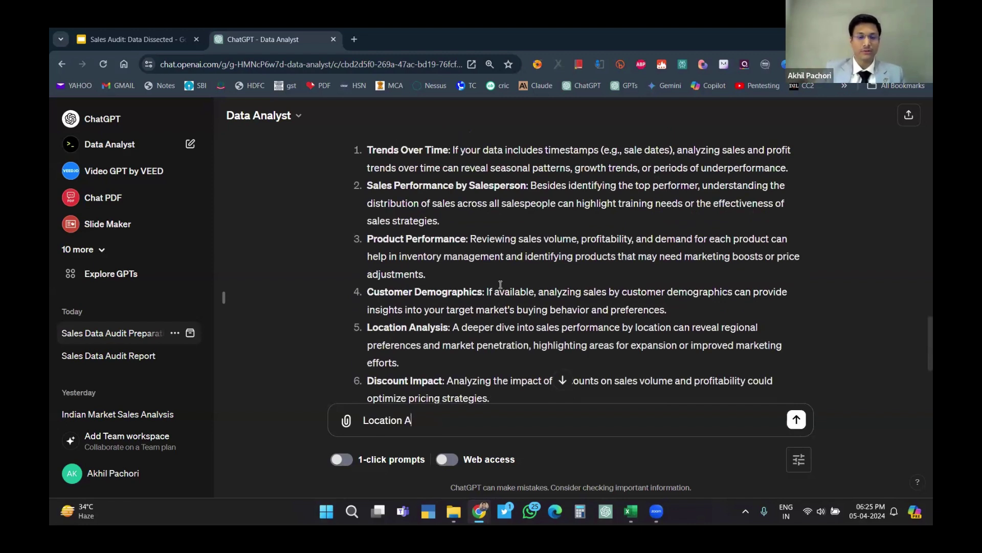
{"action": "type", "text": "nalysis"}
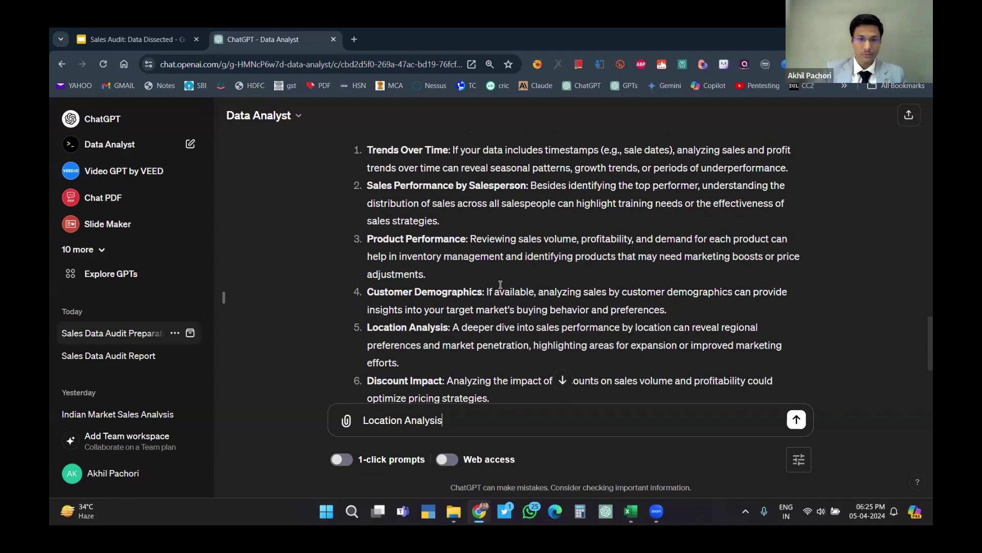
{"action": "key", "text": "Return"}
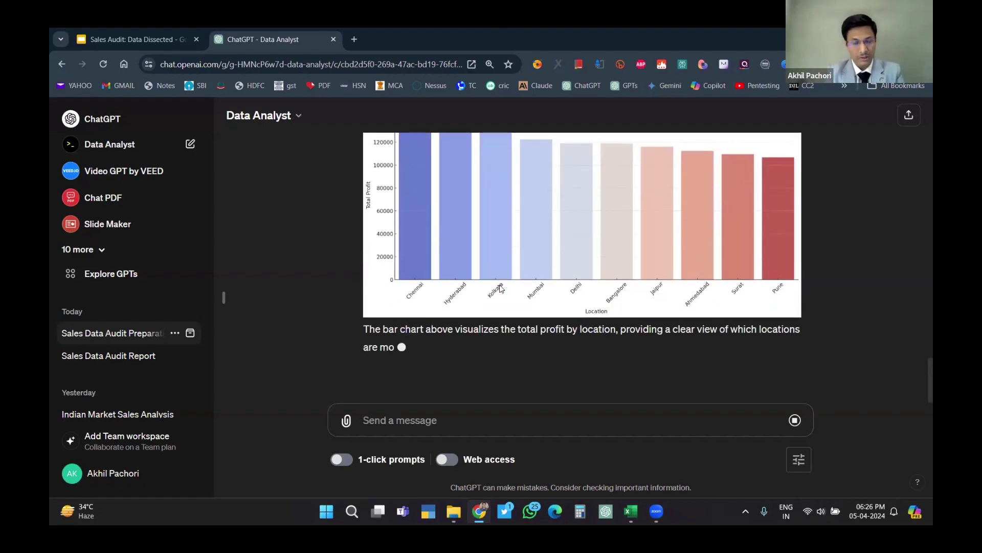
{"action": "scroll", "coordinate": [501, 288], "scroll_direction": "up", "scroll_amount": 3}
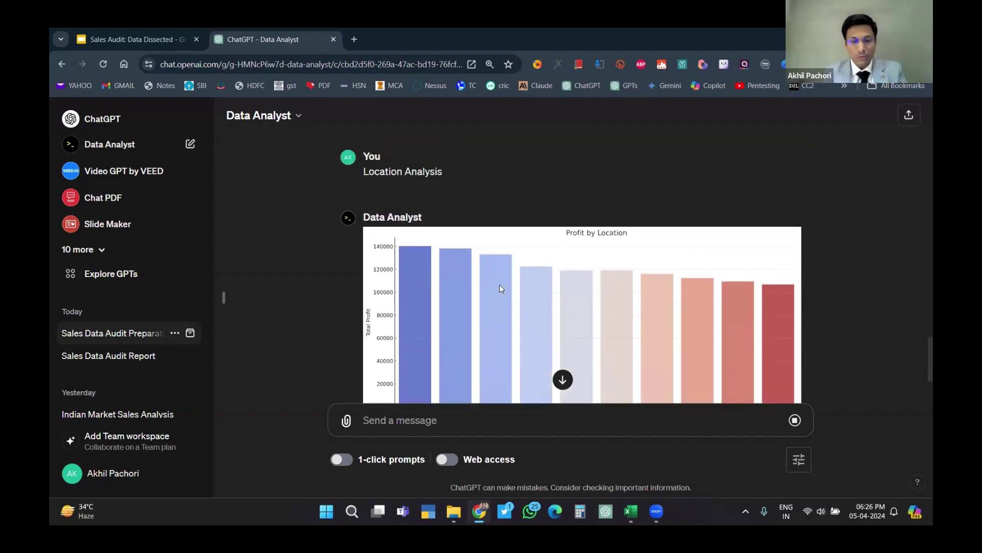
Go full screen and review the Profit by Location chart: Chennai highest, Pune lowest
{"action": "key", "text": "F11"}
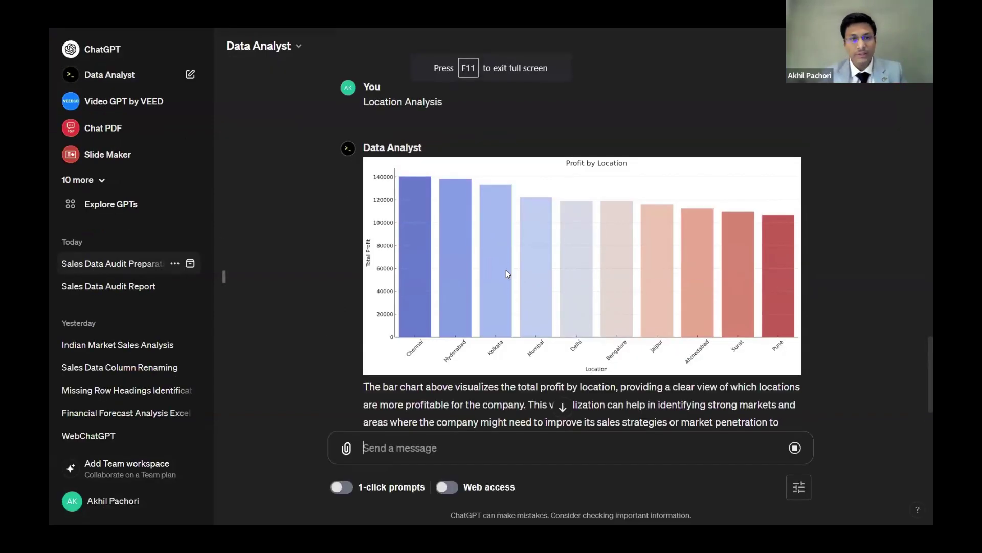
{"action": "scroll", "coordinate": [505, 269], "scroll_direction": "up", "scroll_amount": 4}
{"action": "scroll", "coordinate": [505, 269], "scroll_direction": "down", "scroll_amount": 3}
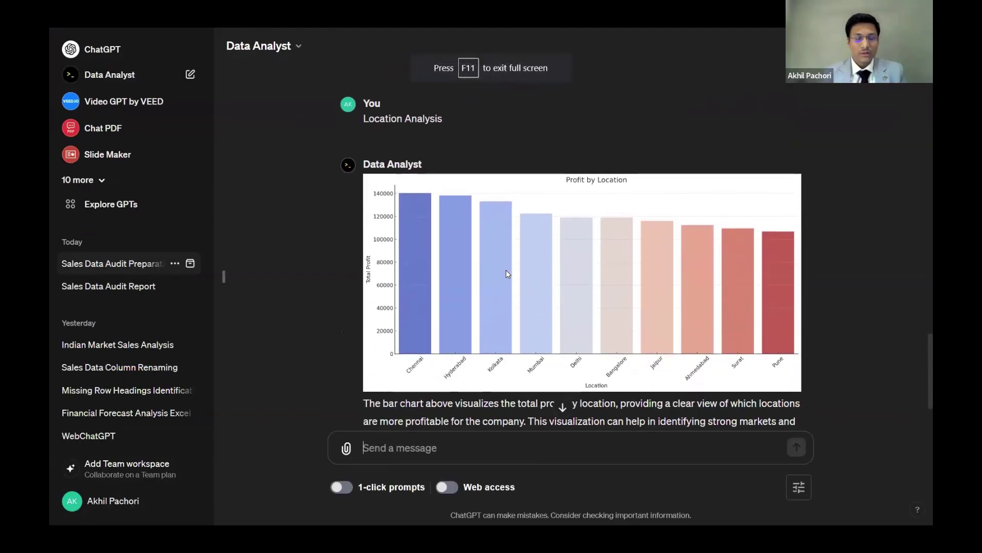
{"action": "scroll", "coordinate": [506, 269], "scroll_direction": "up", "scroll_amount": 2}
{"action": "scroll", "coordinate": [507, 274], "scroll_direction": "up", "scroll_amount": 1}
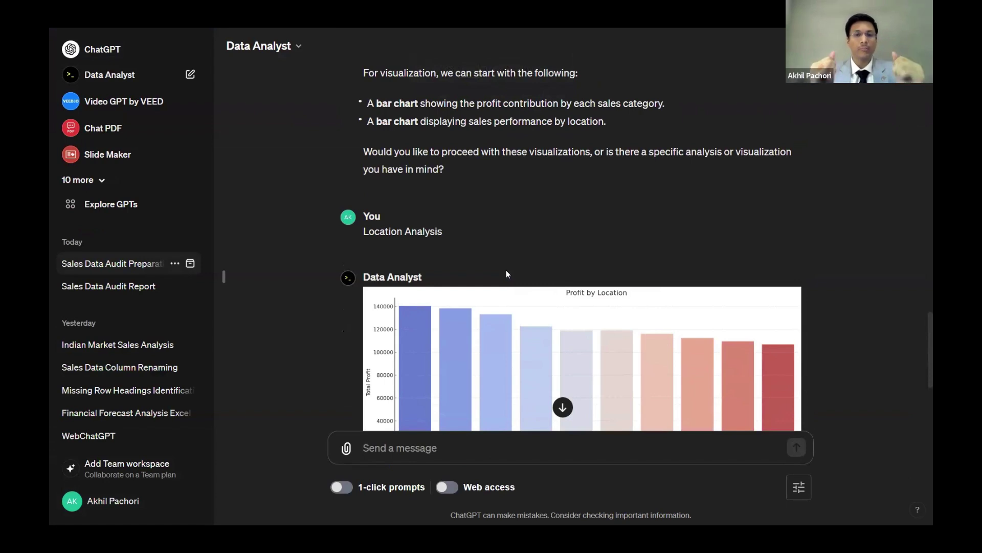
{"action": "scroll", "coordinate": [507, 274], "scroll_direction": "down", "scroll_amount": 1}
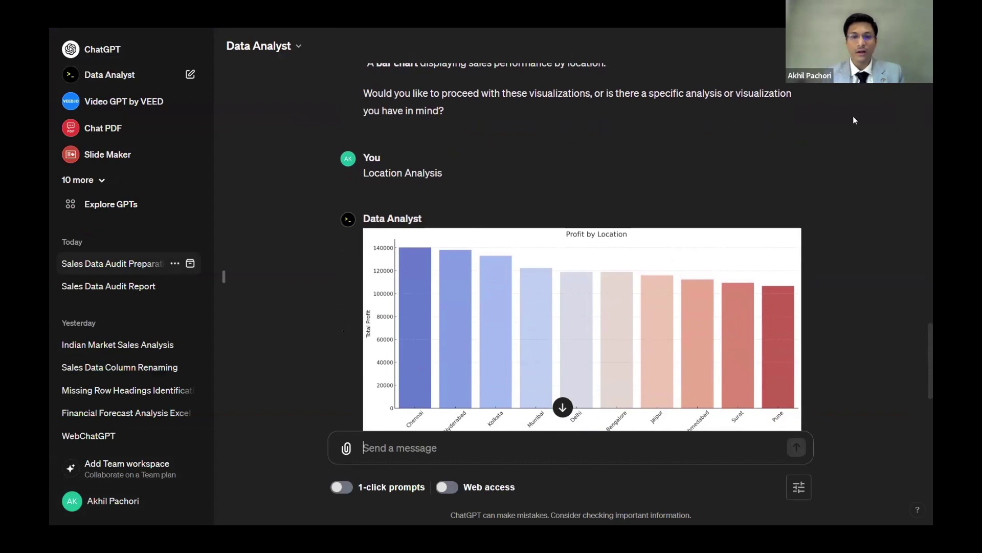
{"action": "scroll", "coordinate": [676, 217], "scroll_direction": "down", "scroll_amount": 1}
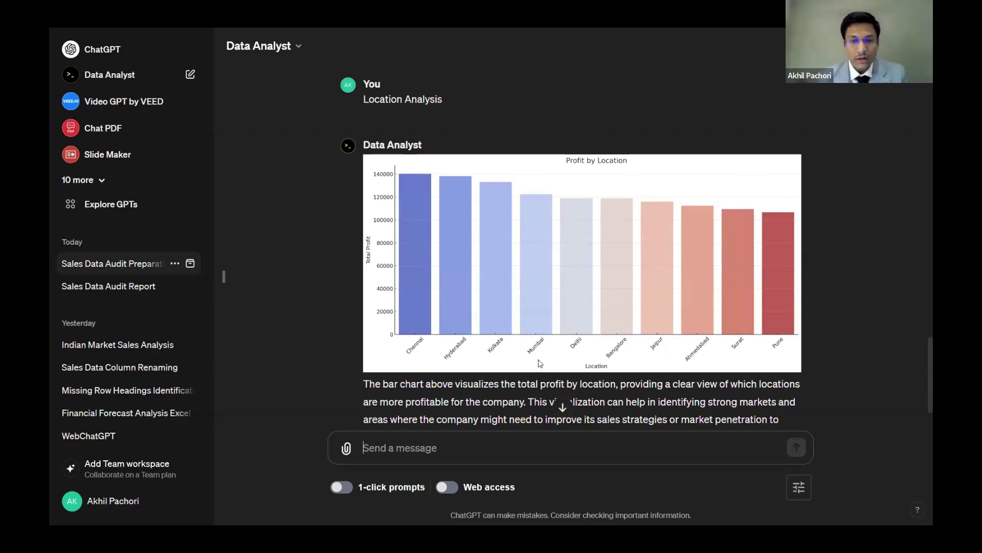
{"action": "scroll", "coordinate": [540, 362], "scroll_direction": "down", "scroll_amount": 1}
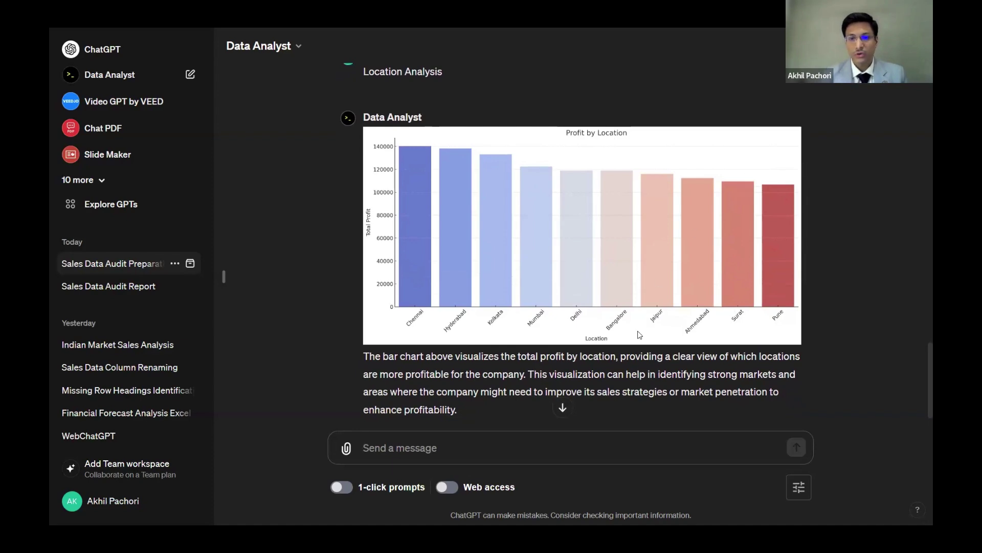
{"action": "scroll", "coordinate": [638, 333], "scroll_direction": "down", "scroll_amount": 2}
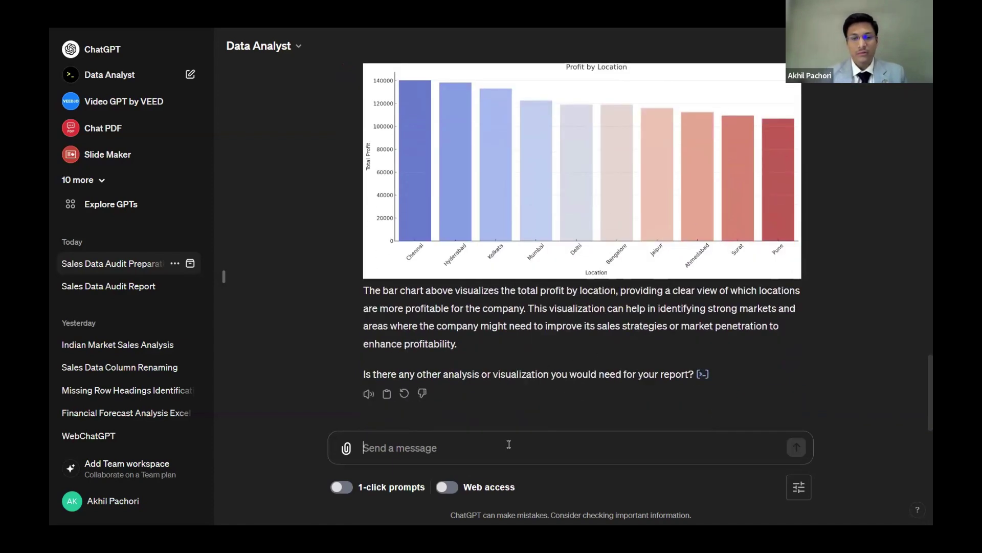
{"action": "scroll", "coordinate": [471, 251], "scroll_direction": "up", "scroll_amount": 5}
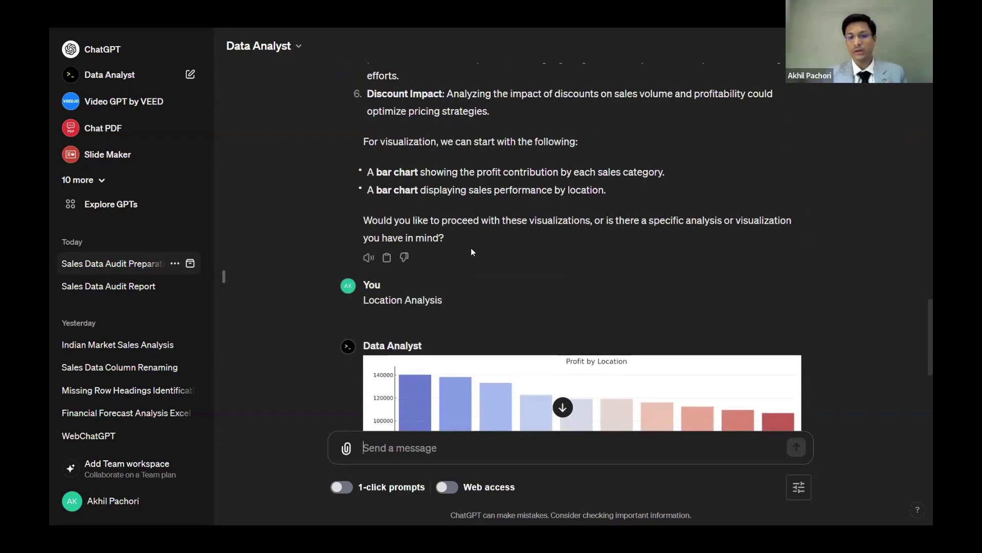
{"action": "scroll", "coordinate": [471, 250], "scroll_direction": "down", "scroll_amount": 5}
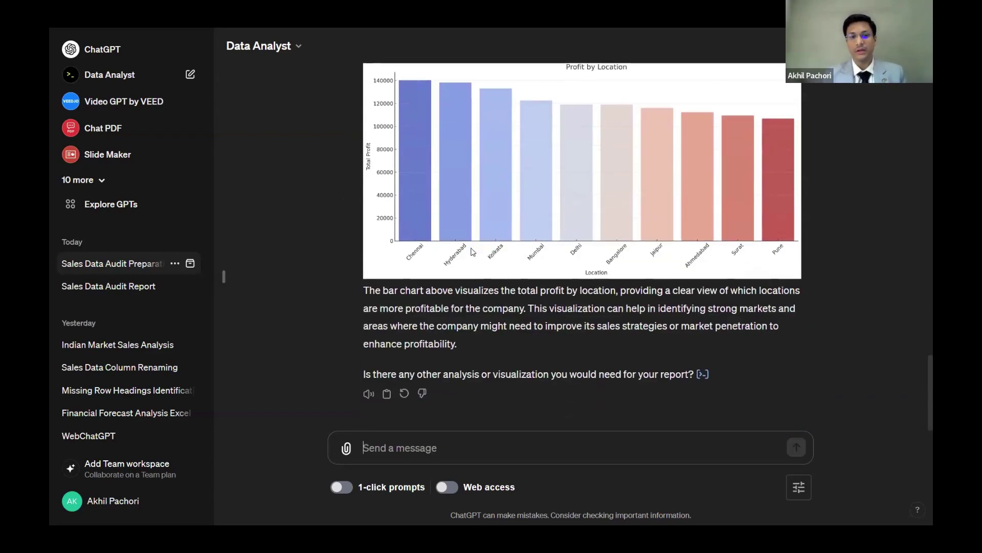
{"action": "scroll", "coordinate": [471, 250], "scroll_direction": "up", "scroll_amount": 6}
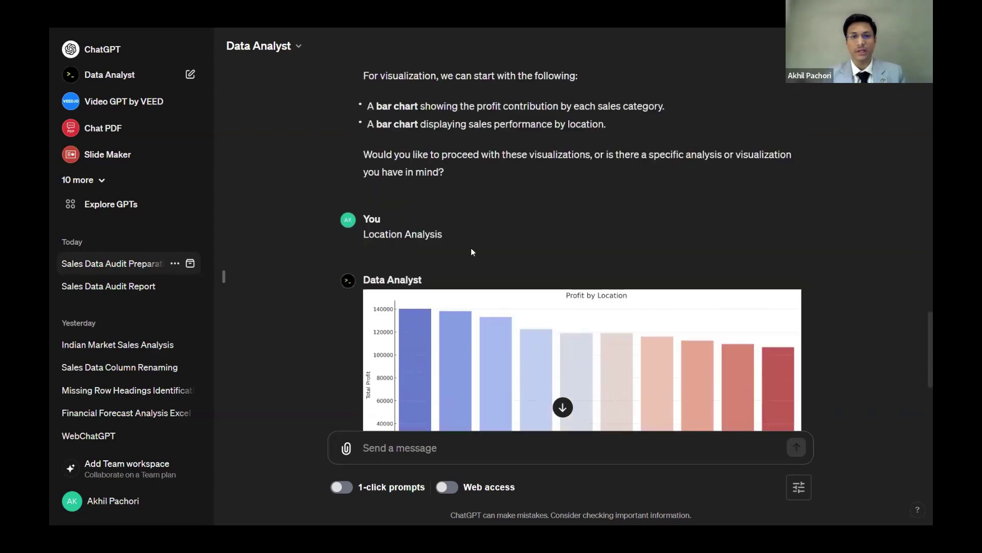
{"action": "scroll", "coordinate": [471, 248], "scroll_direction": "down", "scroll_amount": 6}
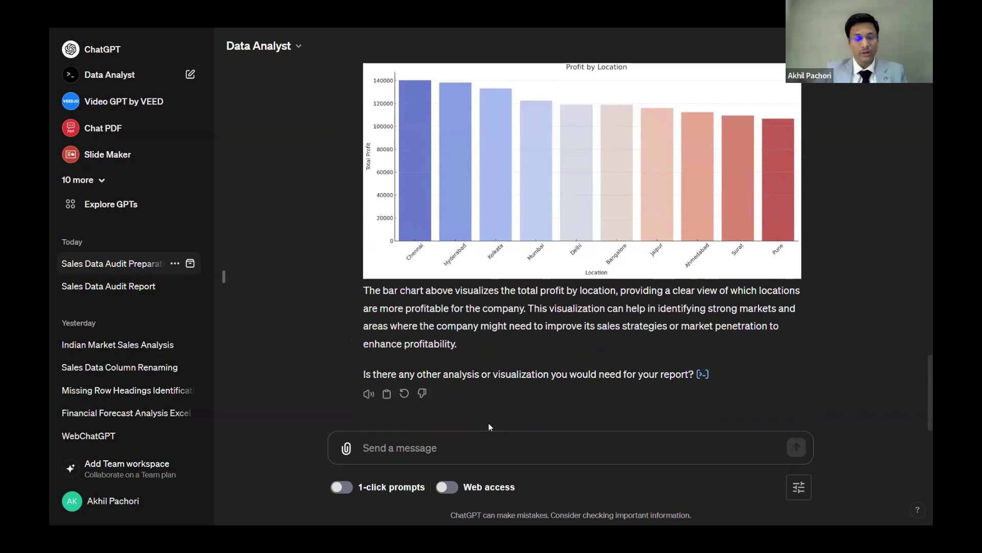
Ask 'What can be done to improve the profit in pune?' to get improvement recommendations
{"action": "type", "text": "What can be "}
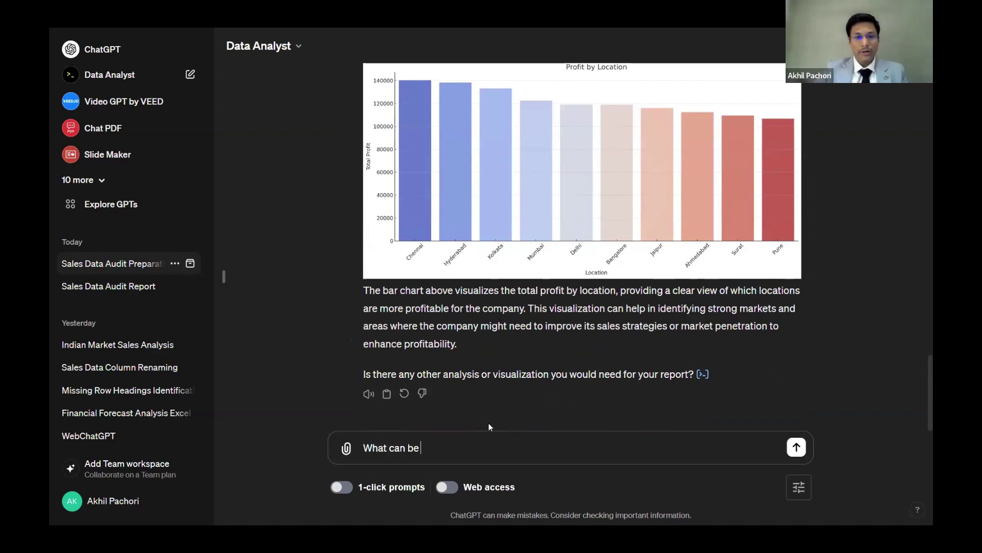
{"action": "type", "text": "done to improve"}
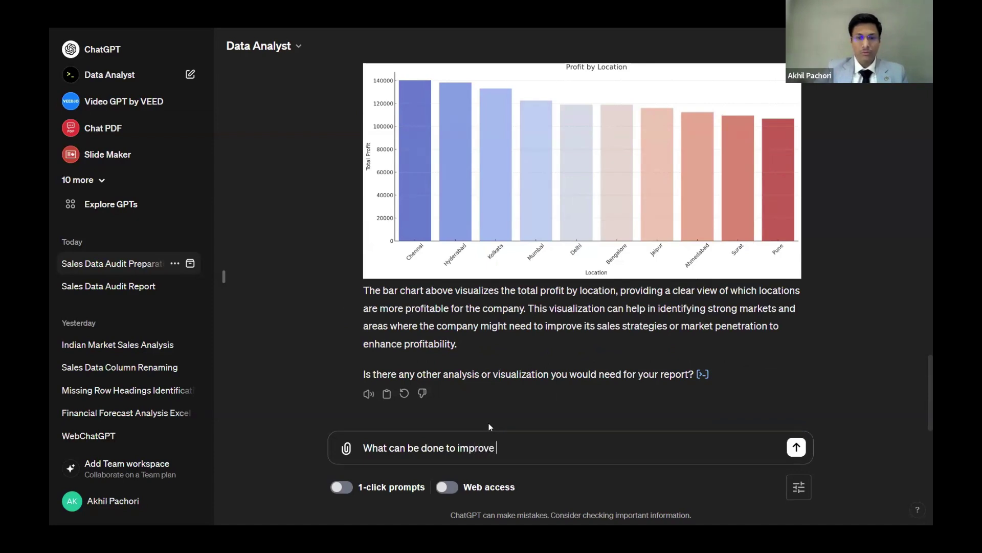
{"action": "type", "text": " the profi"}
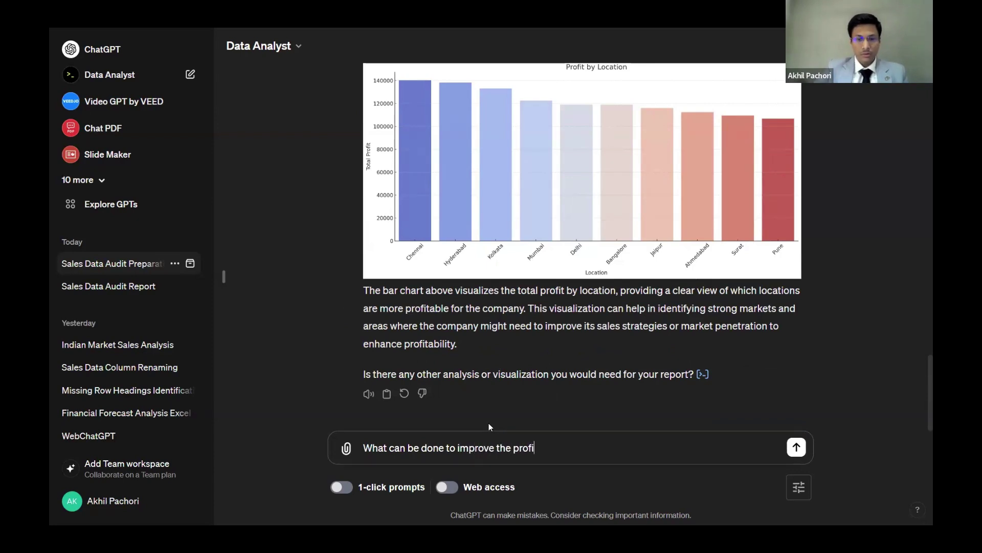
{"action": "type", "text": "t in pune?"}
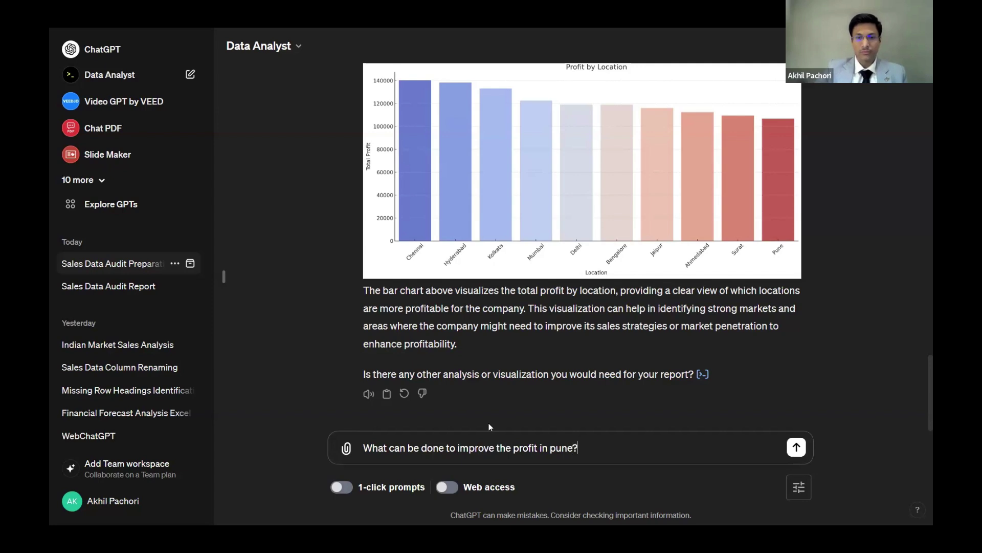
{"action": "key", "text": "Return"}
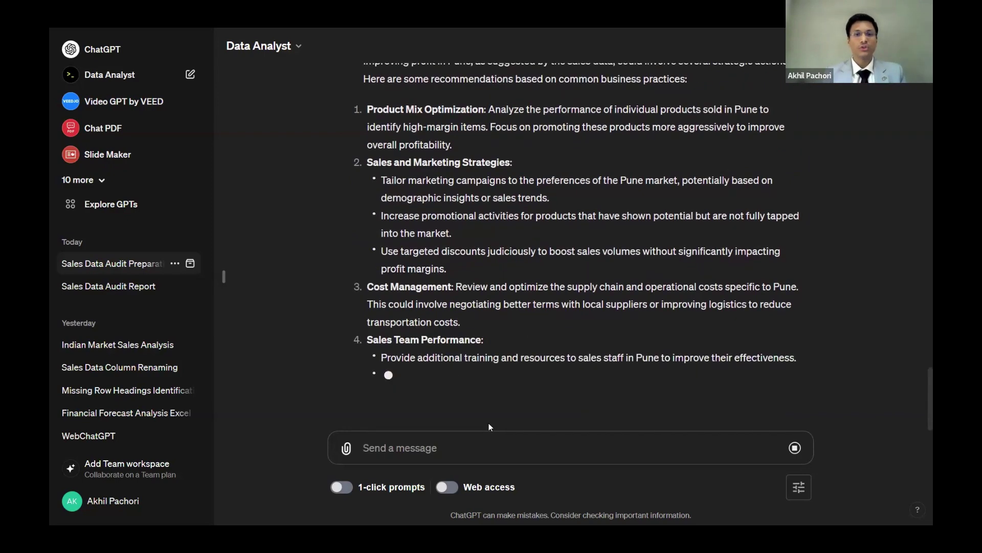
Review earlier insights from Trends Over Time through Discount Impact, then exit full screen
{"action": "scroll", "coordinate": [489, 423], "scroll_direction": "up", "scroll_amount": 4}
{"action": "scroll", "coordinate": [489, 422], "scroll_direction": "up", "scroll_amount": 10}
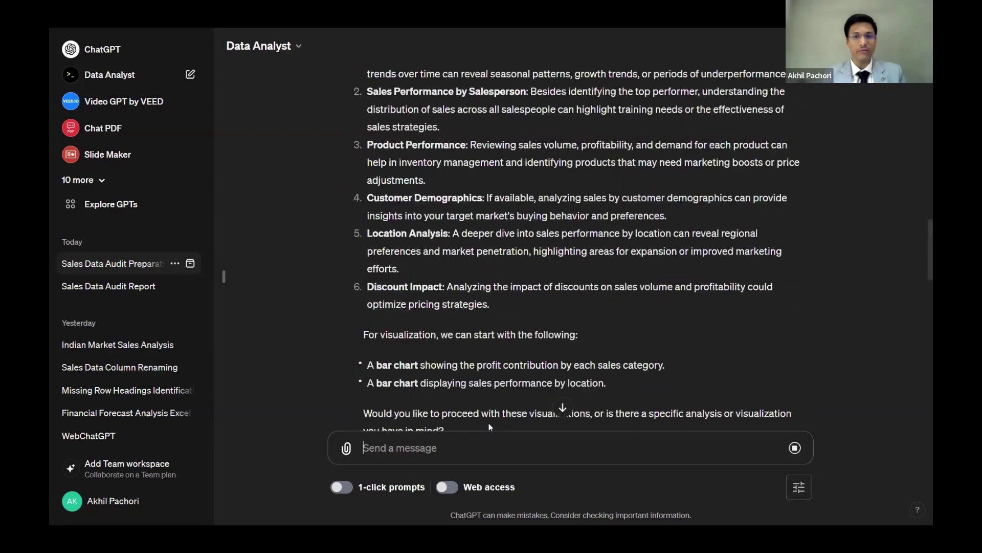
{"action": "scroll", "coordinate": [489, 423], "scroll_direction": "up", "scroll_amount": 15}
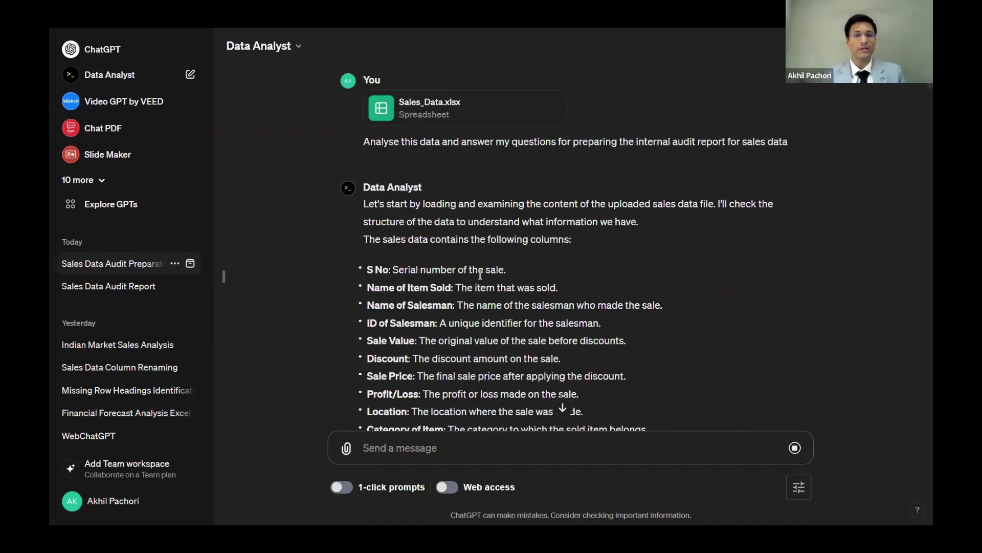
{"action": "scroll", "coordinate": [480, 276], "scroll_direction": "down", "scroll_amount": 10}
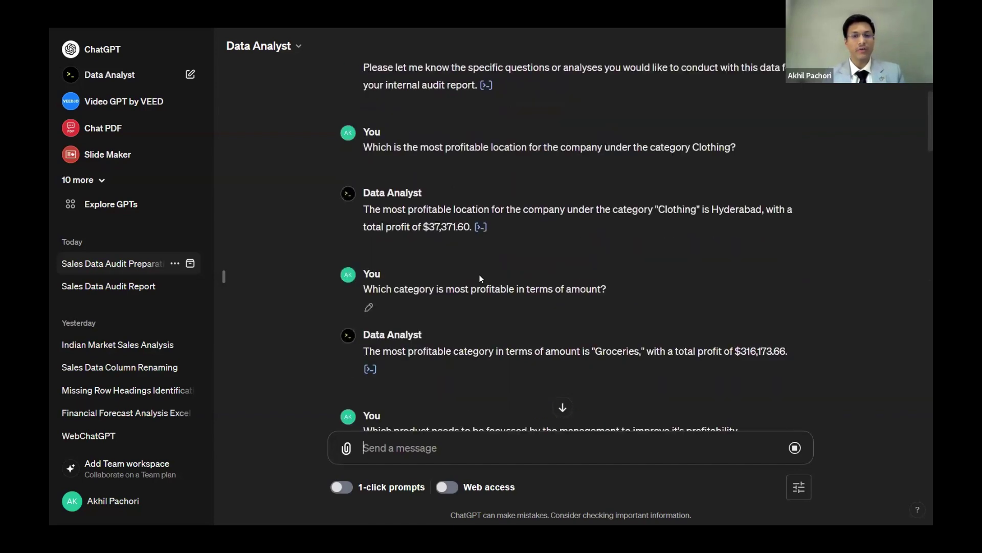
{"action": "scroll", "coordinate": [480, 278], "scroll_direction": "down", "scroll_amount": 15}
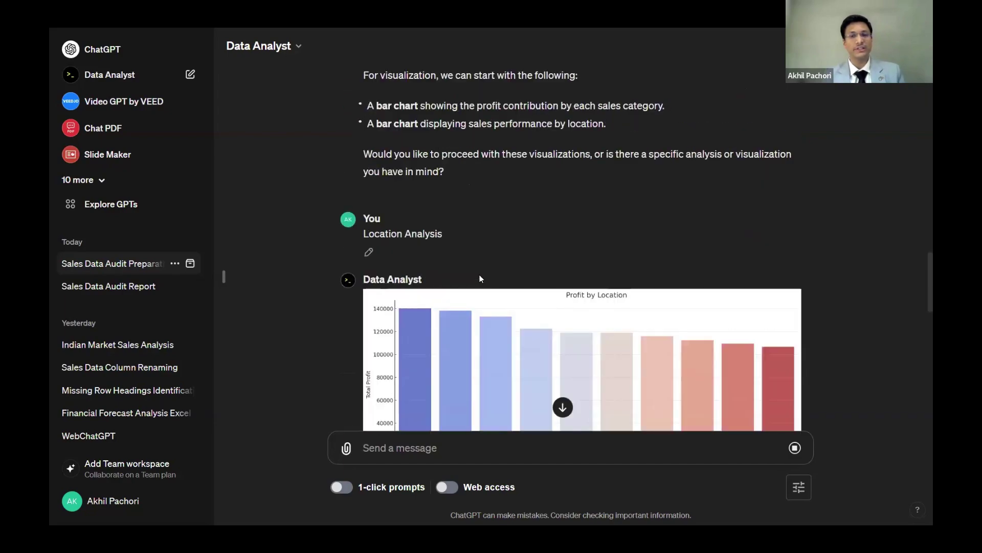
{"action": "scroll", "coordinate": [481, 278], "scroll_direction": "down", "scroll_amount": 5}
{"action": "scroll", "coordinate": [480, 278], "scroll_direction": "up", "scroll_amount": 12}
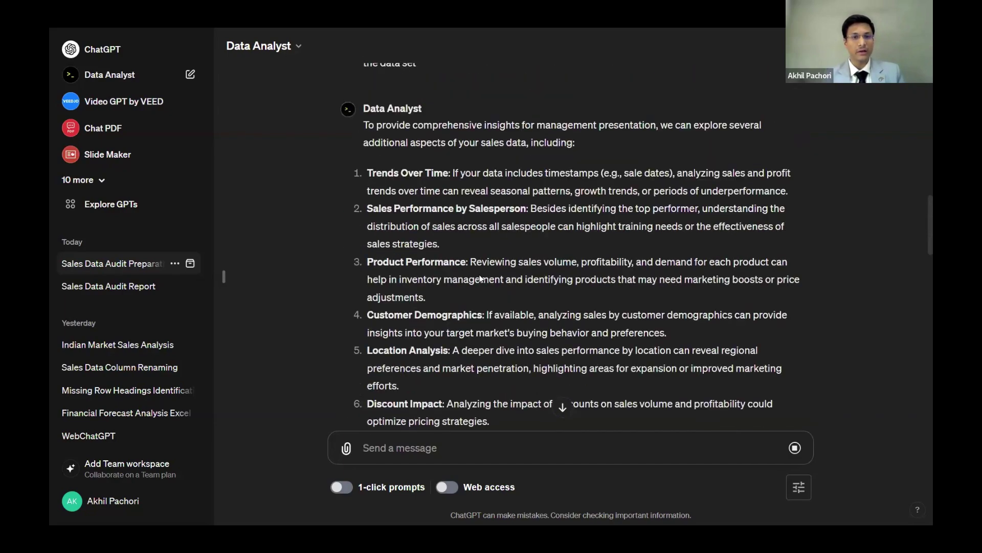
{"action": "scroll", "coordinate": [480, 277], "scroll_direction": "up", "scroll_amount": 5}
{"action": "scroll", "coordinate": [481, 278], "scroll_direction": "down", "scroll_amount": 6}
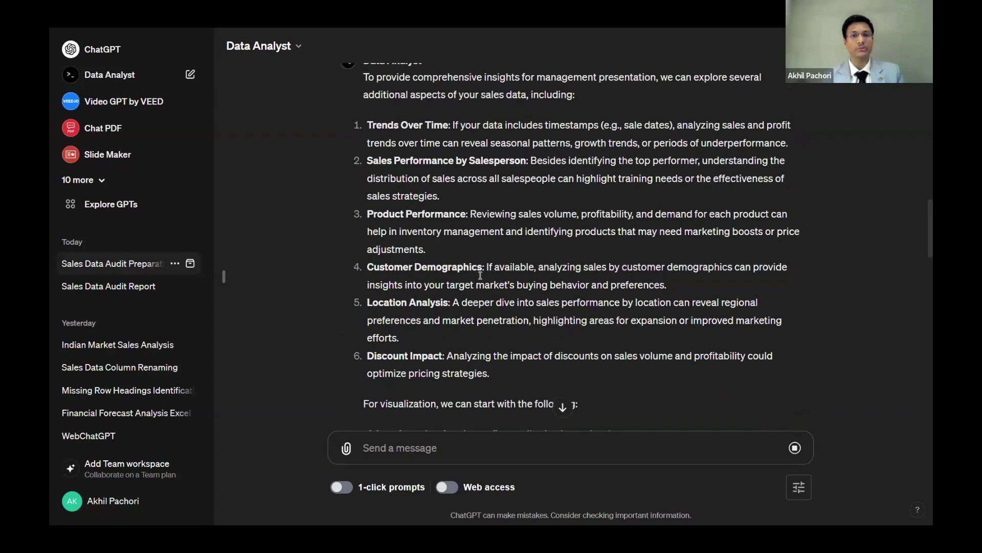
{"action": "scroll", "coordinate": [480, 276], "scroll_direction": "up", "scroll_amount": 1}
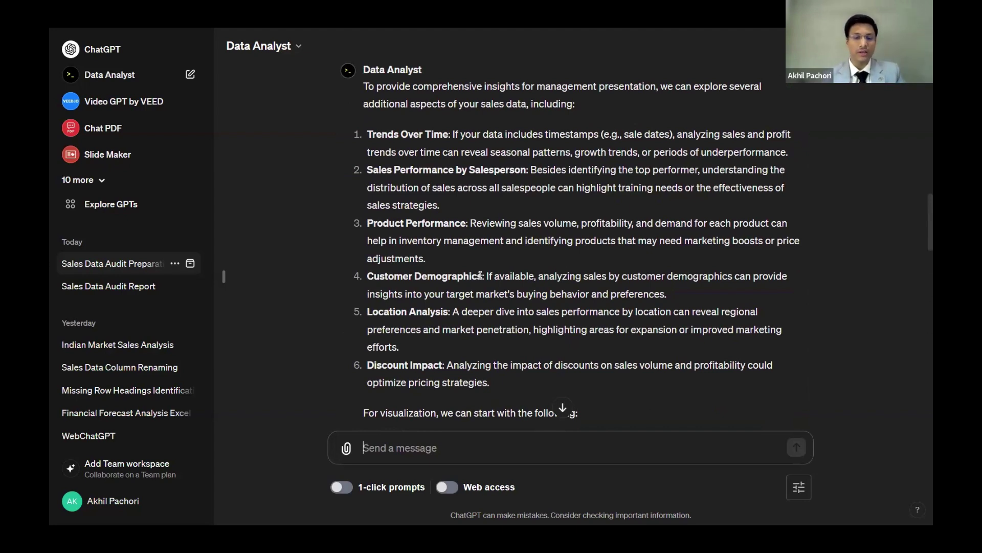
{"action": "key", "text": "F11"}
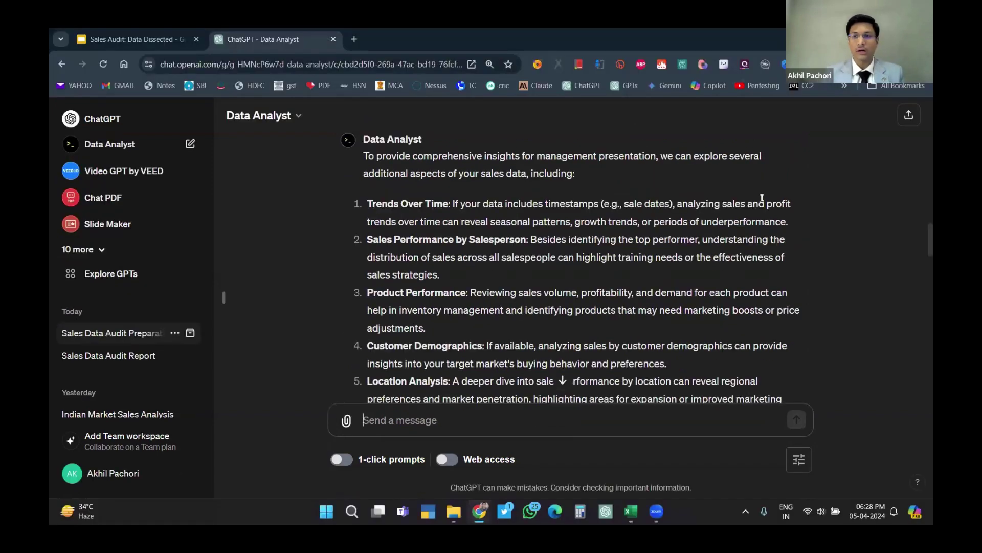